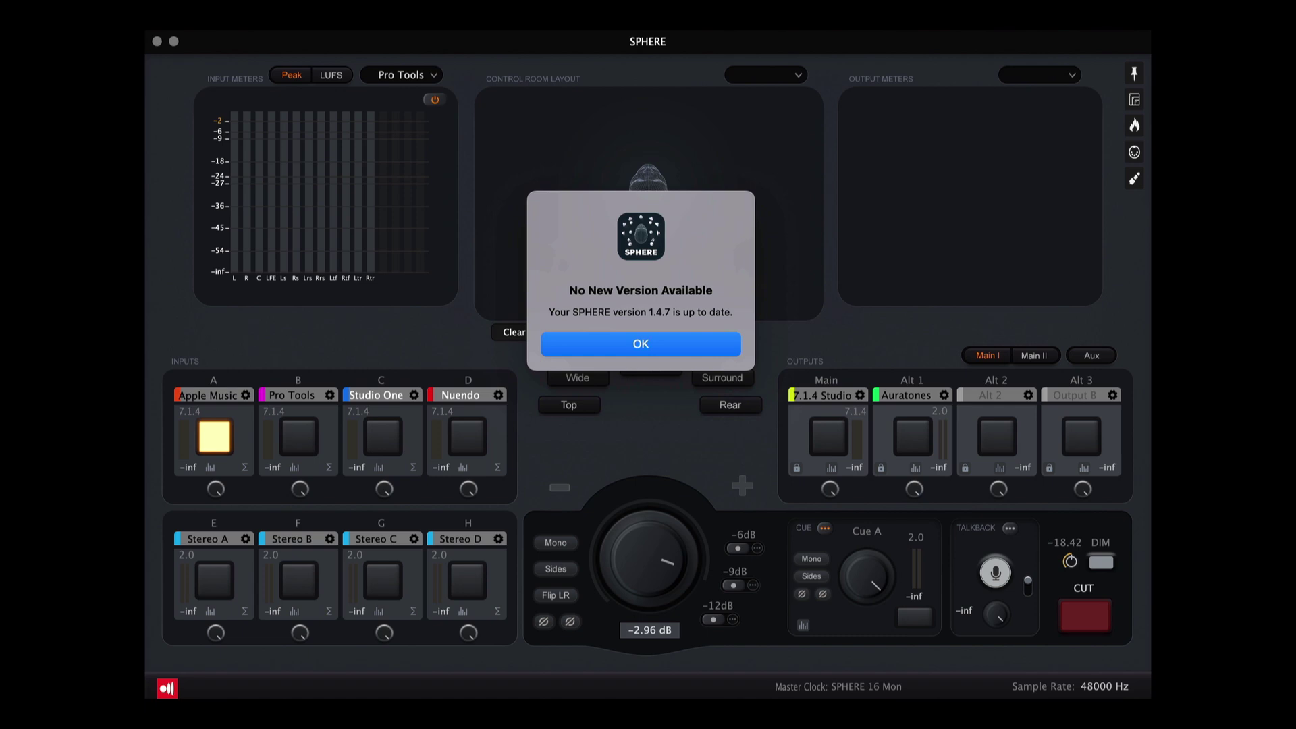
Step: Dismiss the update notice and audition the Pro Tools, Studio One, Nuendo inputs and 7.1.4 Studio/Auratones outputs
left_click(621, 340)
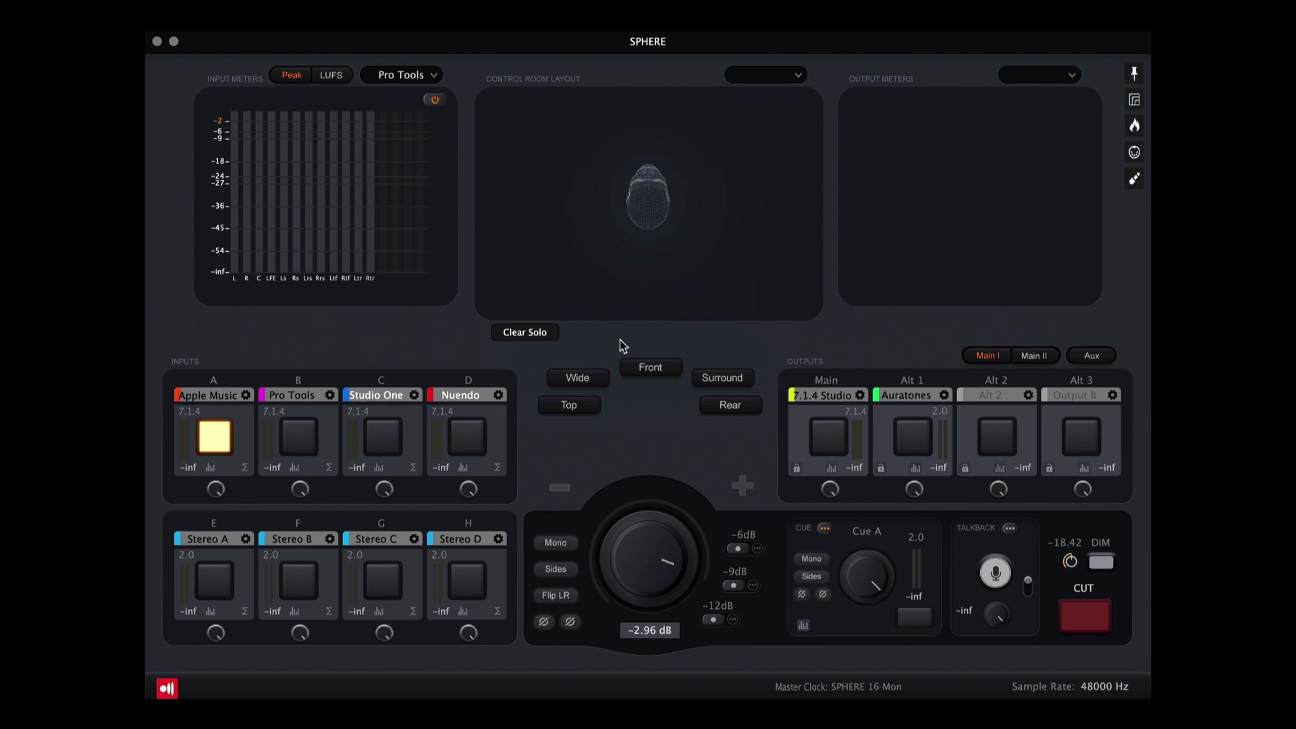
left_click(312, 446)
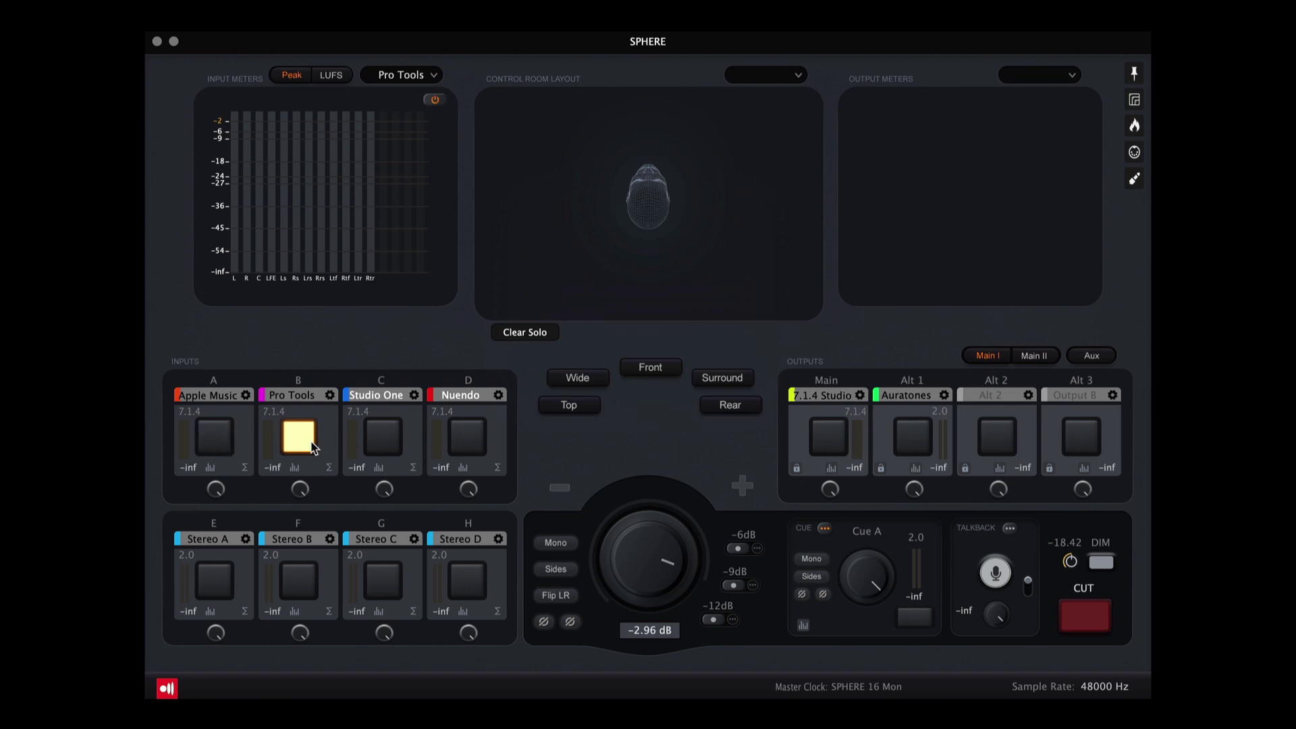
left_click(384, 444)
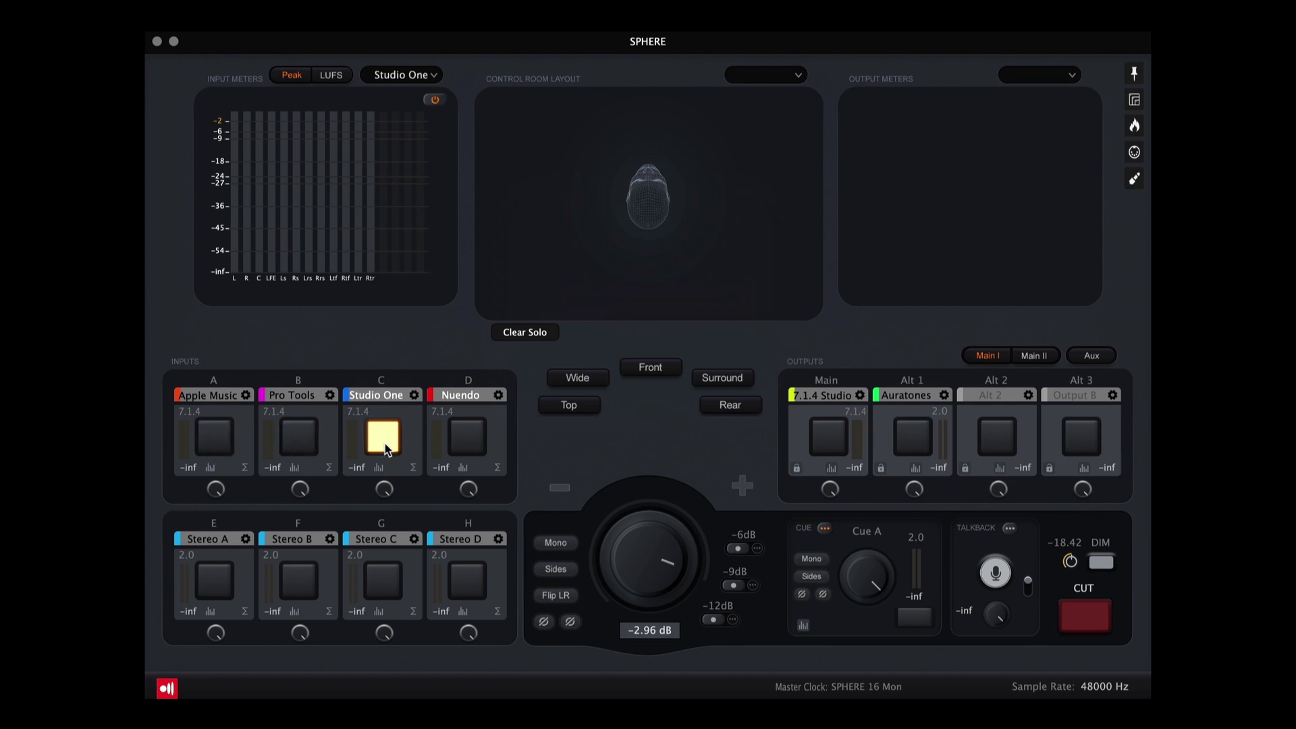
left_click(465, 449)
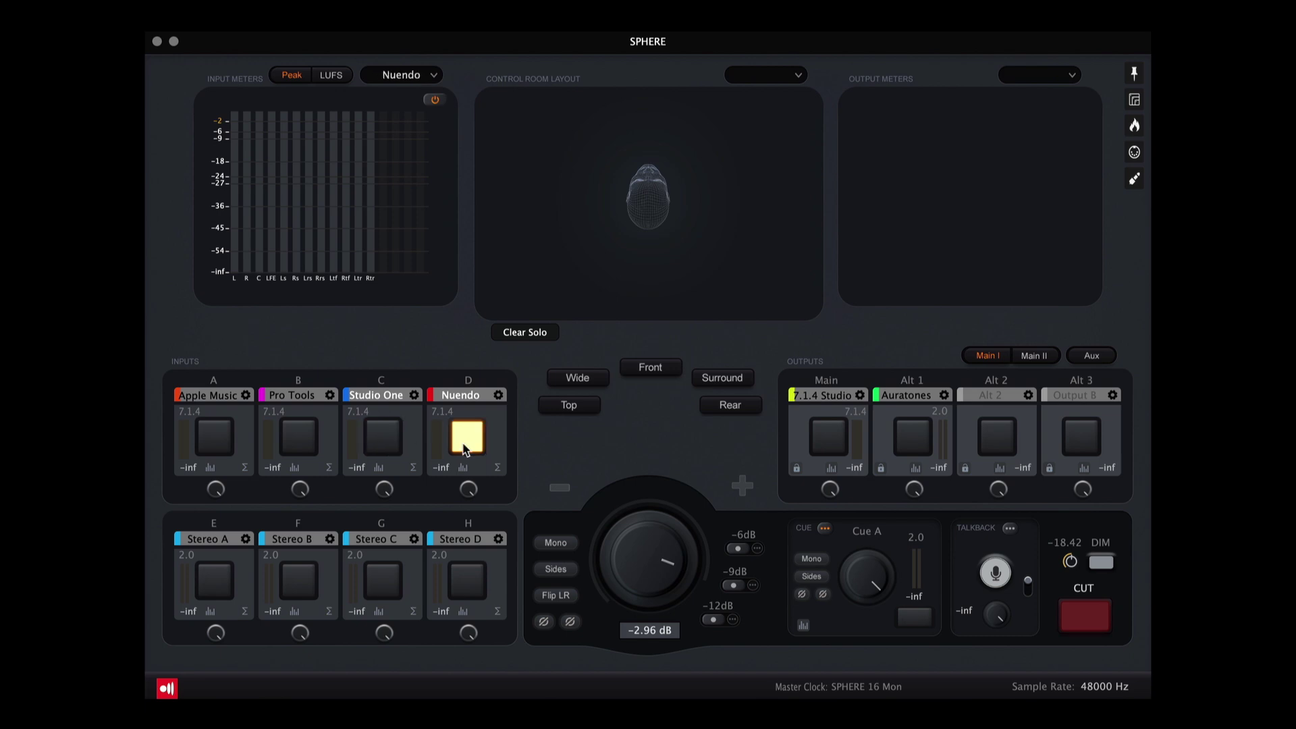
left_click(829, 452)
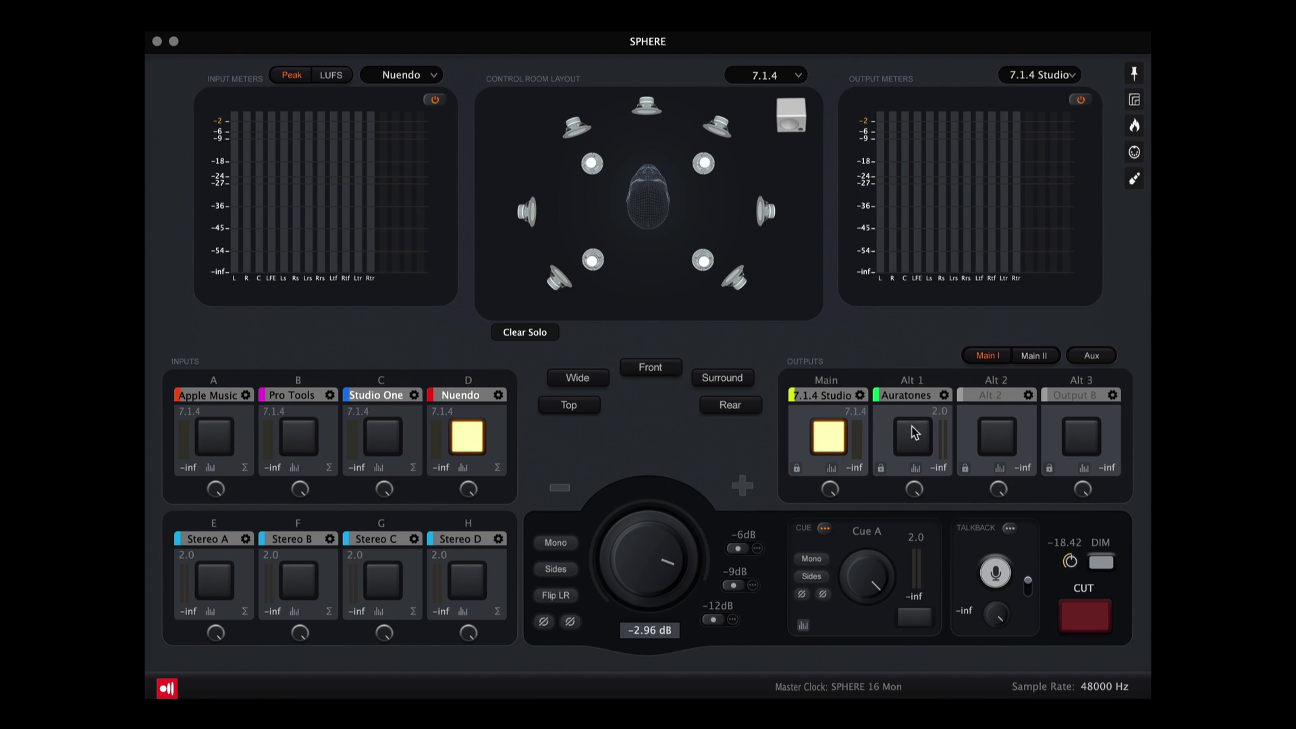
left_click(917, 438)
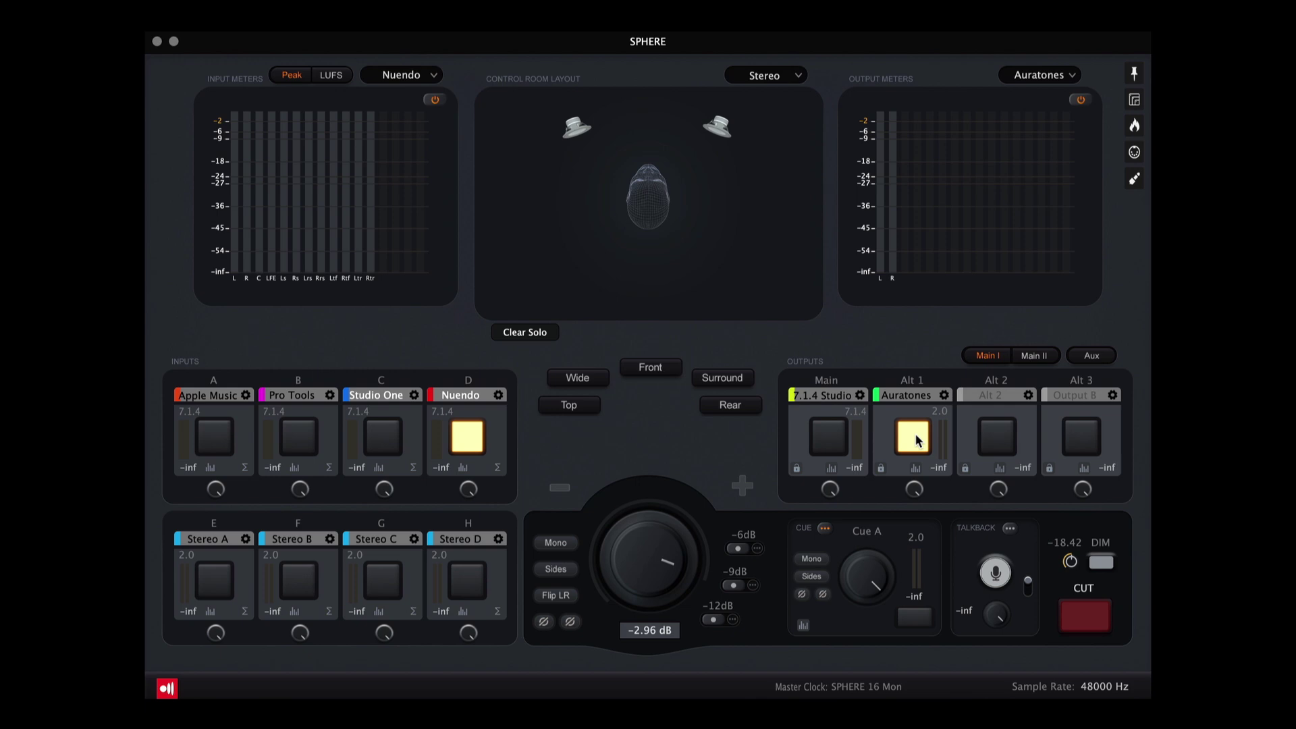
Step: Show the aux outputs, keep Auratones metered, and bring the Pro Tools Input B settings into view
left_click(1094, 357)
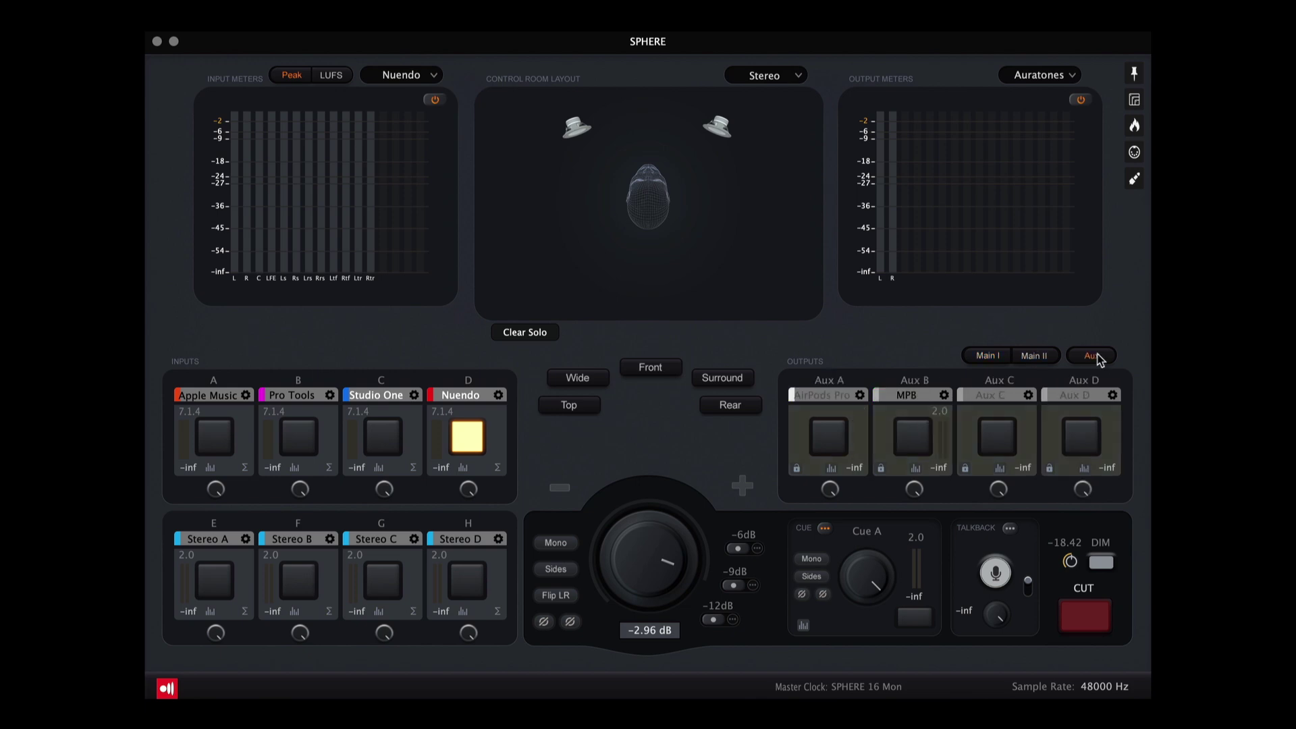
left_click(1069, 78)
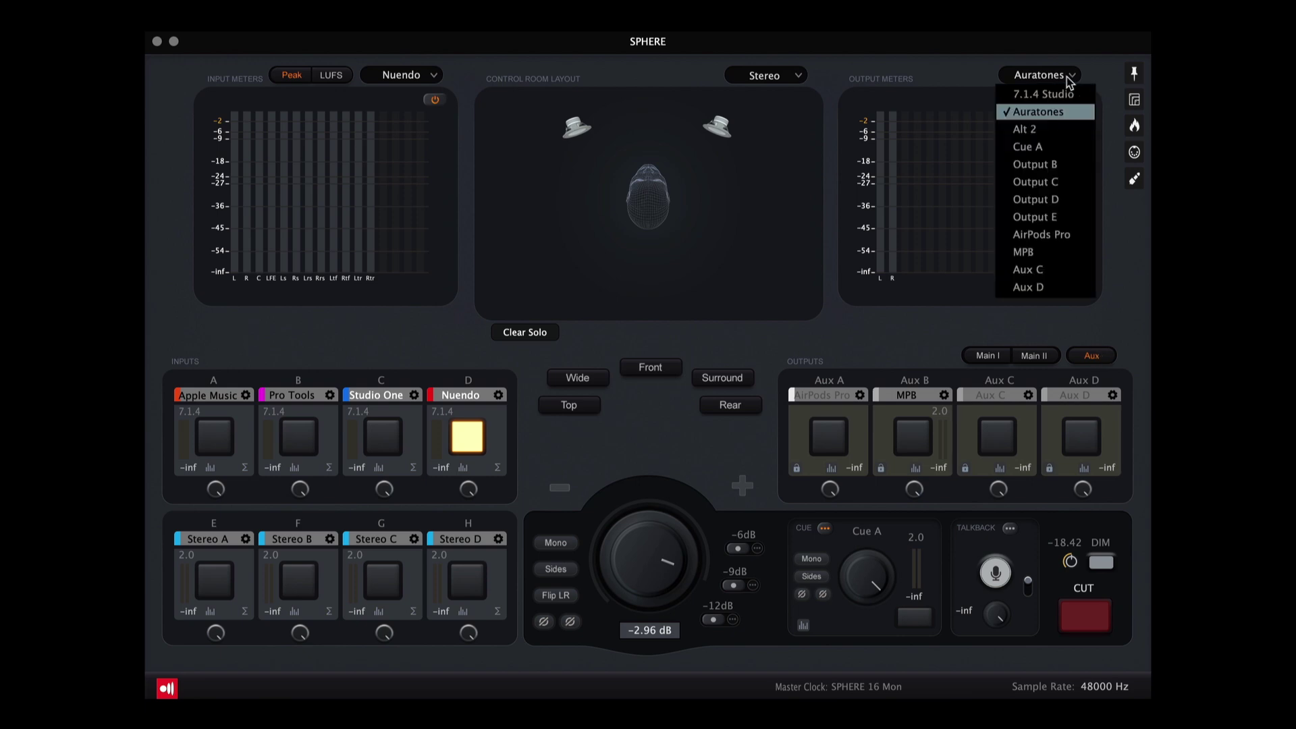
left_click(1070, 78)
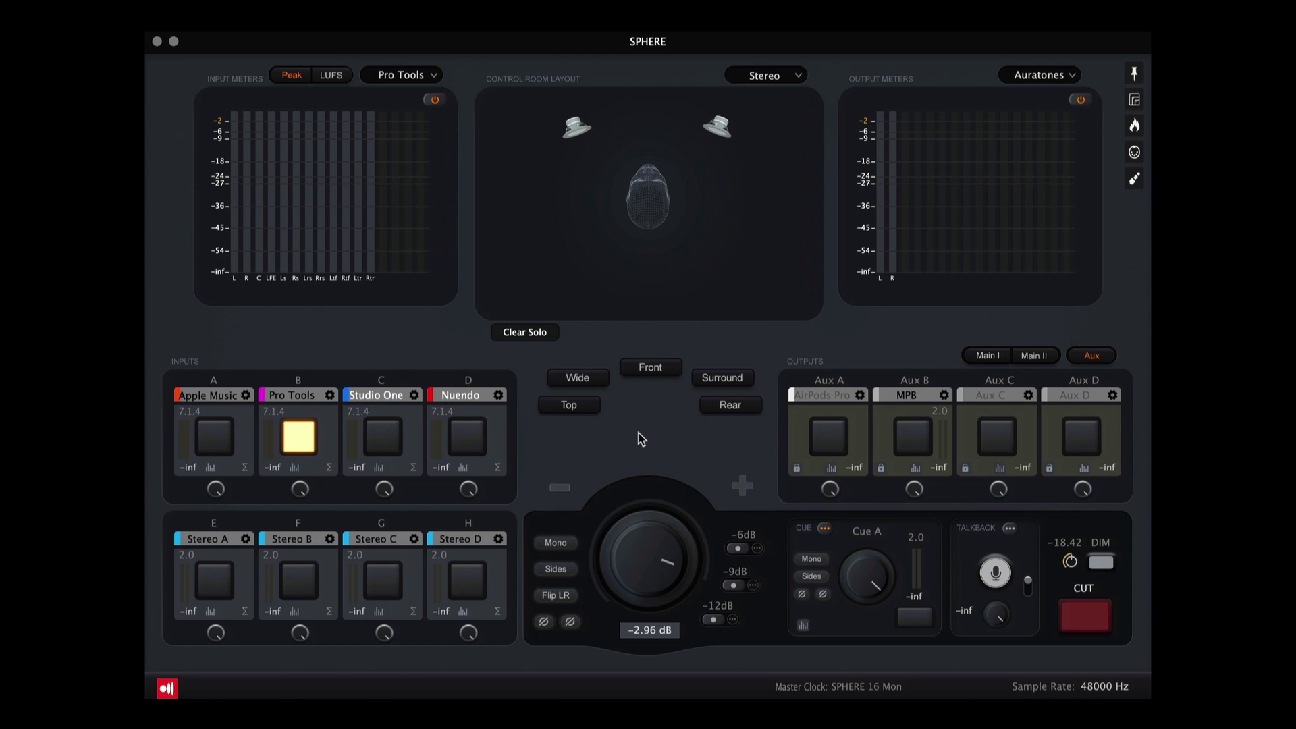
left_click(330, 396)
left_click_drag(227, 231, 528, 147)
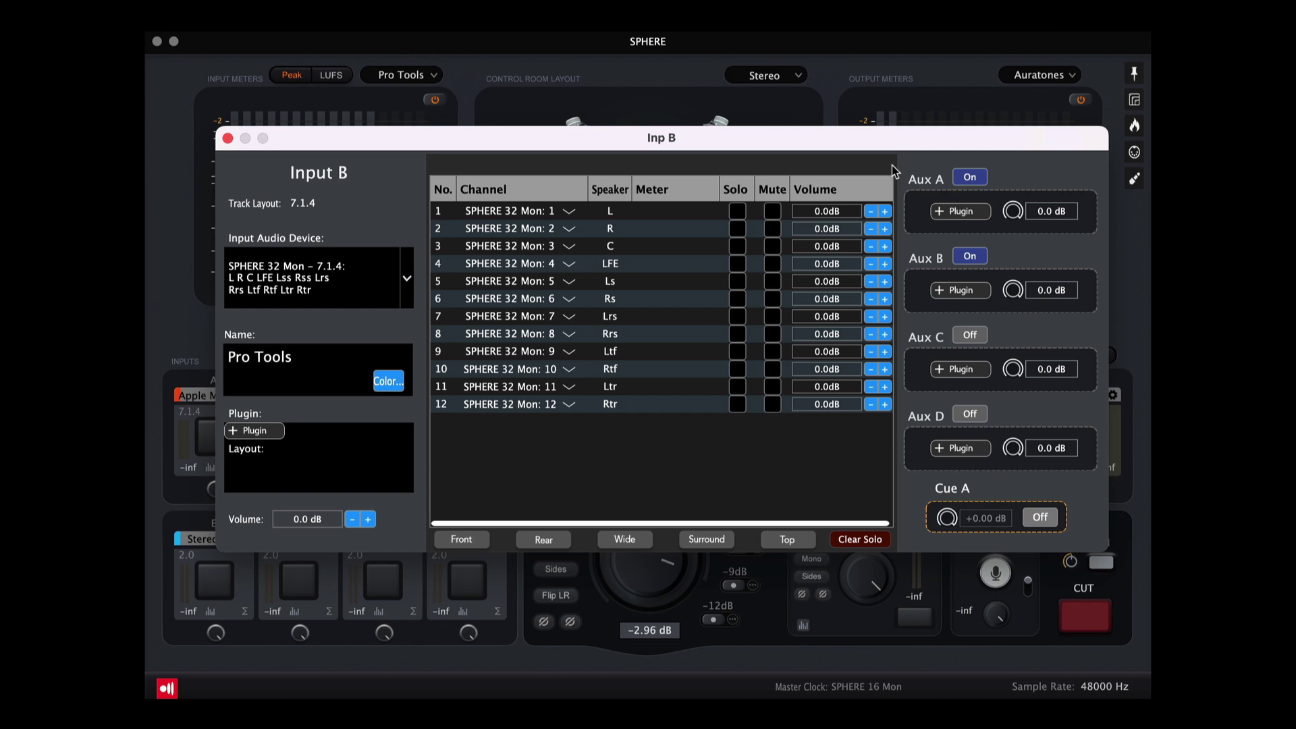
Step: Switch off Input B's Aux B and Aux A sends and list plug-ins for Aux A
left_click(972, 256)
left_click(966, 179)
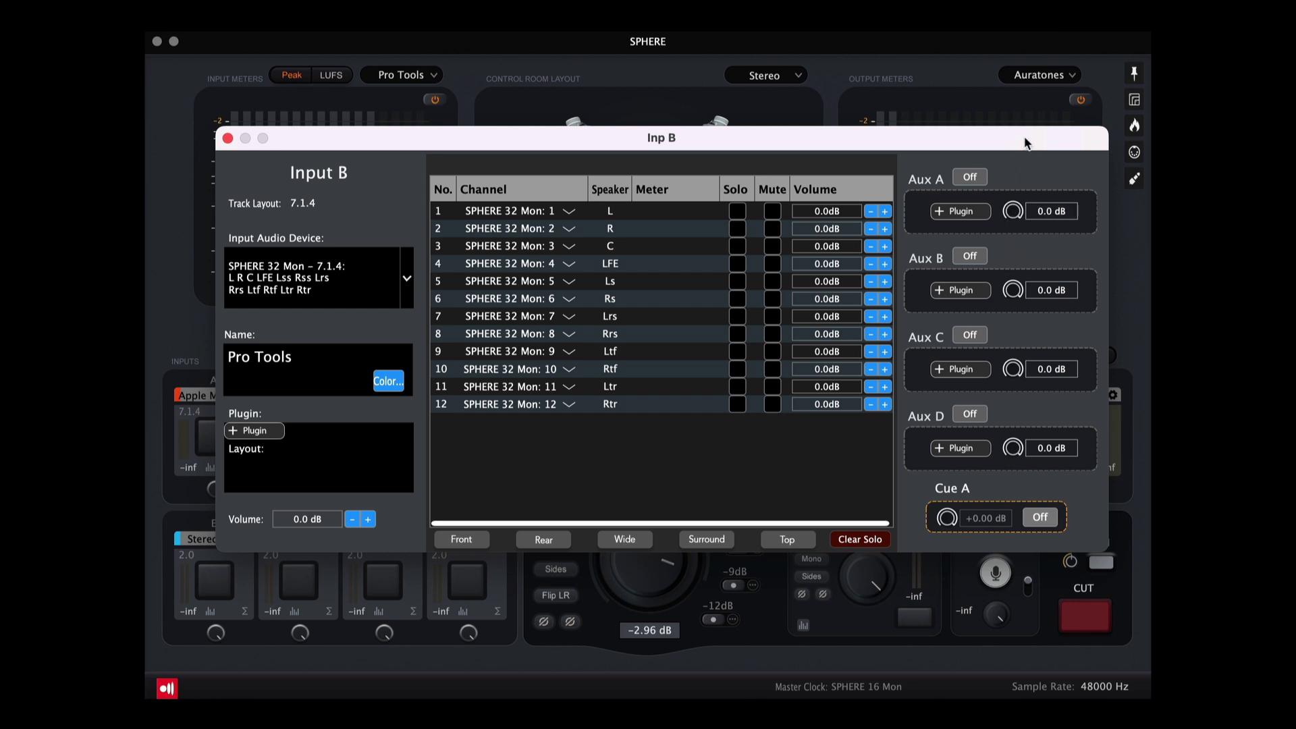
left_click(977, 214)
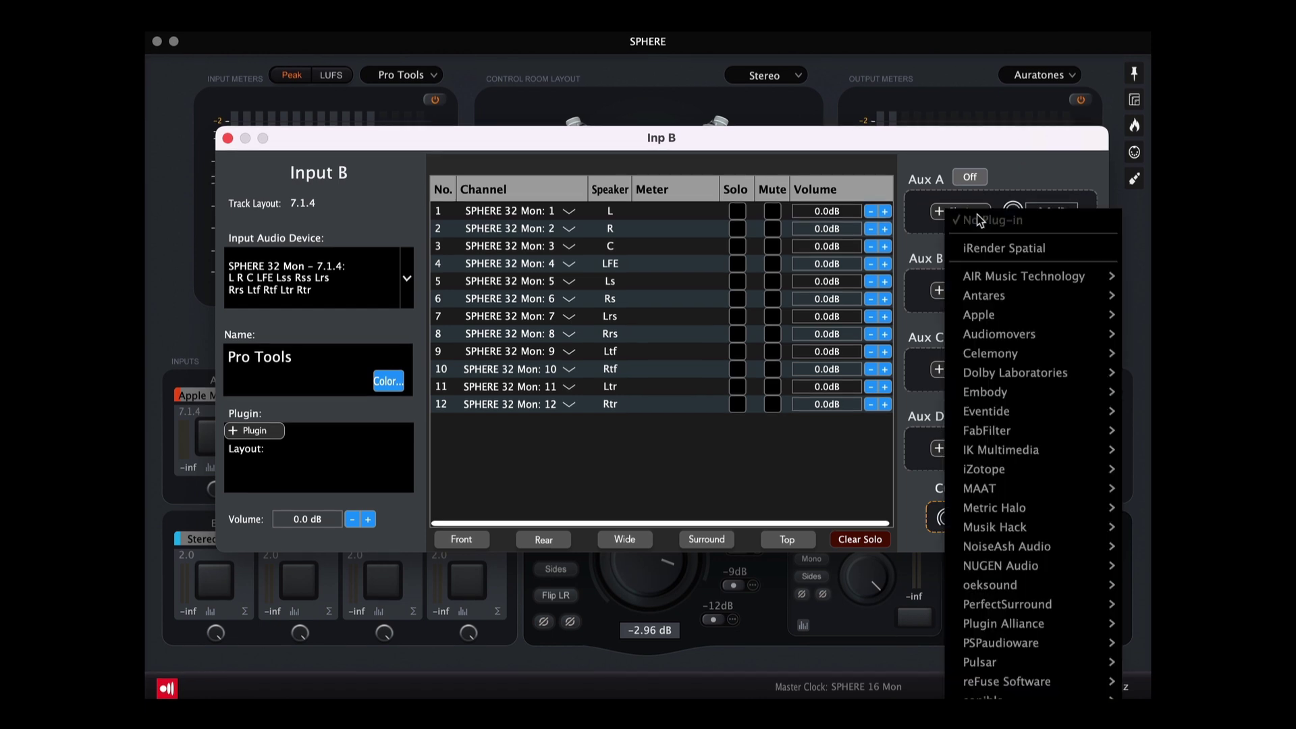
Step: Insert iRender Spatial on Aux A, lower its gain to -1.9 dB, and test speaker solos and mutes
left_click(1018, 251)
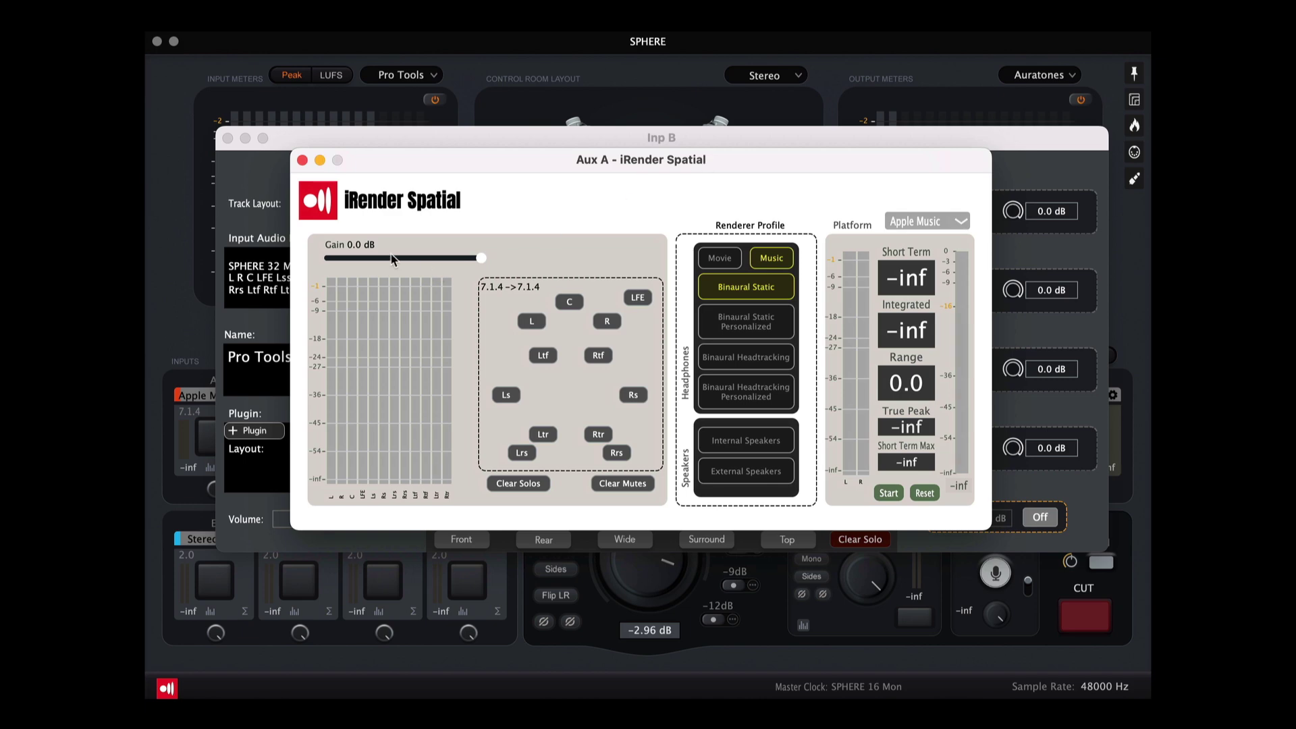
mouse_move(479, 259)
left_mouse_down()
mouse_move(403, 262)
mouse_move(490, 270)
left_mouse_up()
left_click(531, 321)
left_click(535, 356)
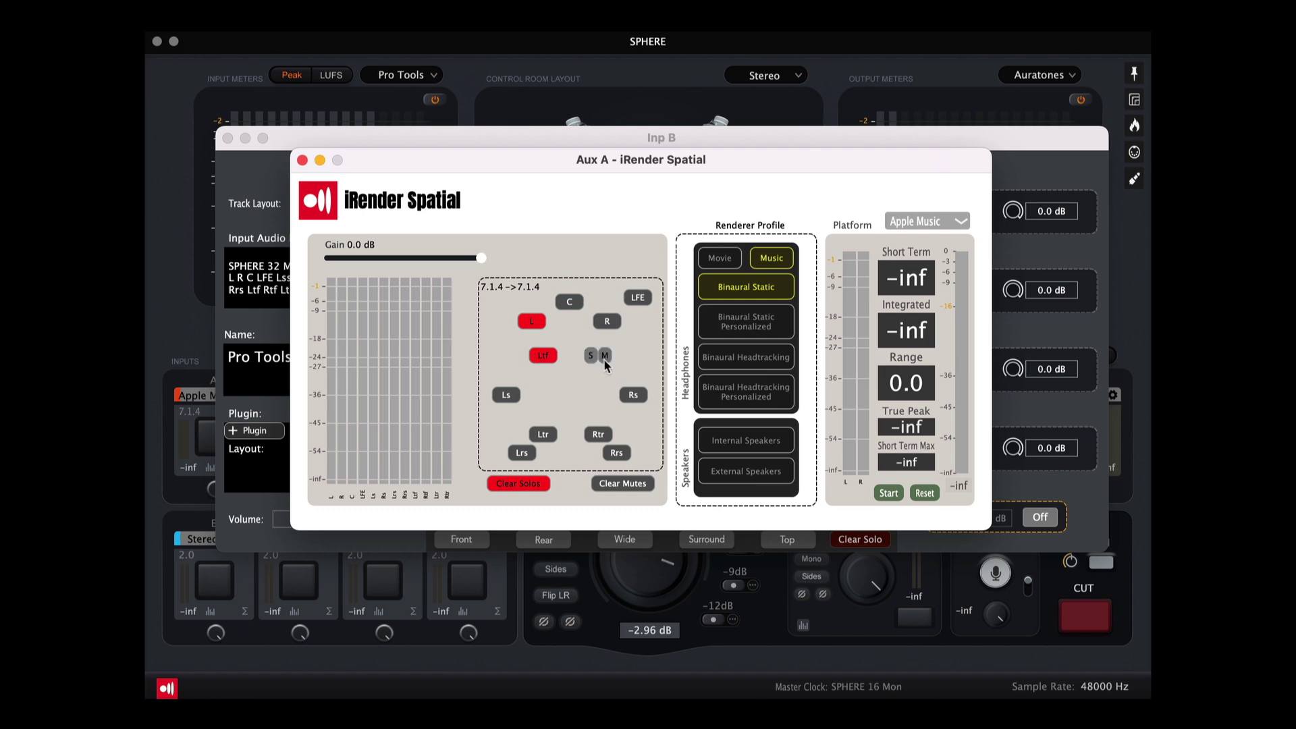
left_click(605, 357)
left_click(621, 485)
left_click(521, 485)
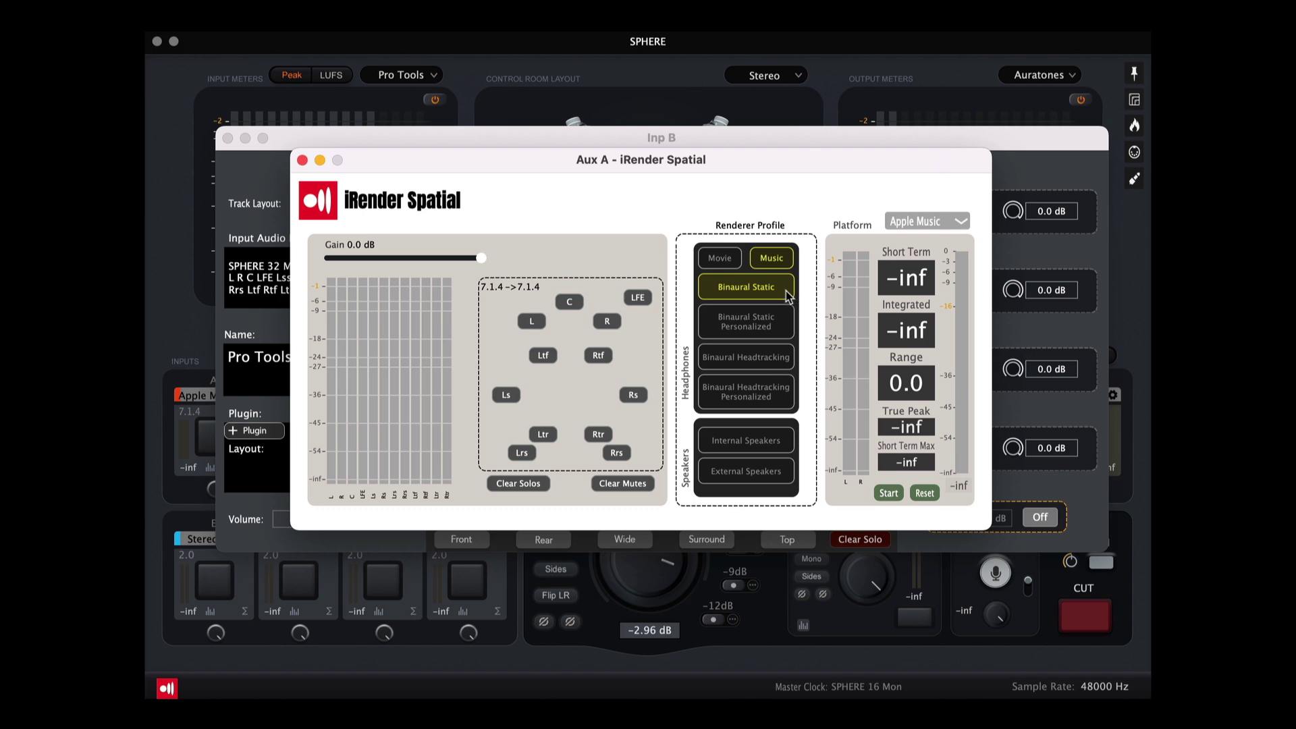
Step: Try the binaural renderer profiles, settle on Binaural Static, and close the plug-in window
left_click(781, 322)
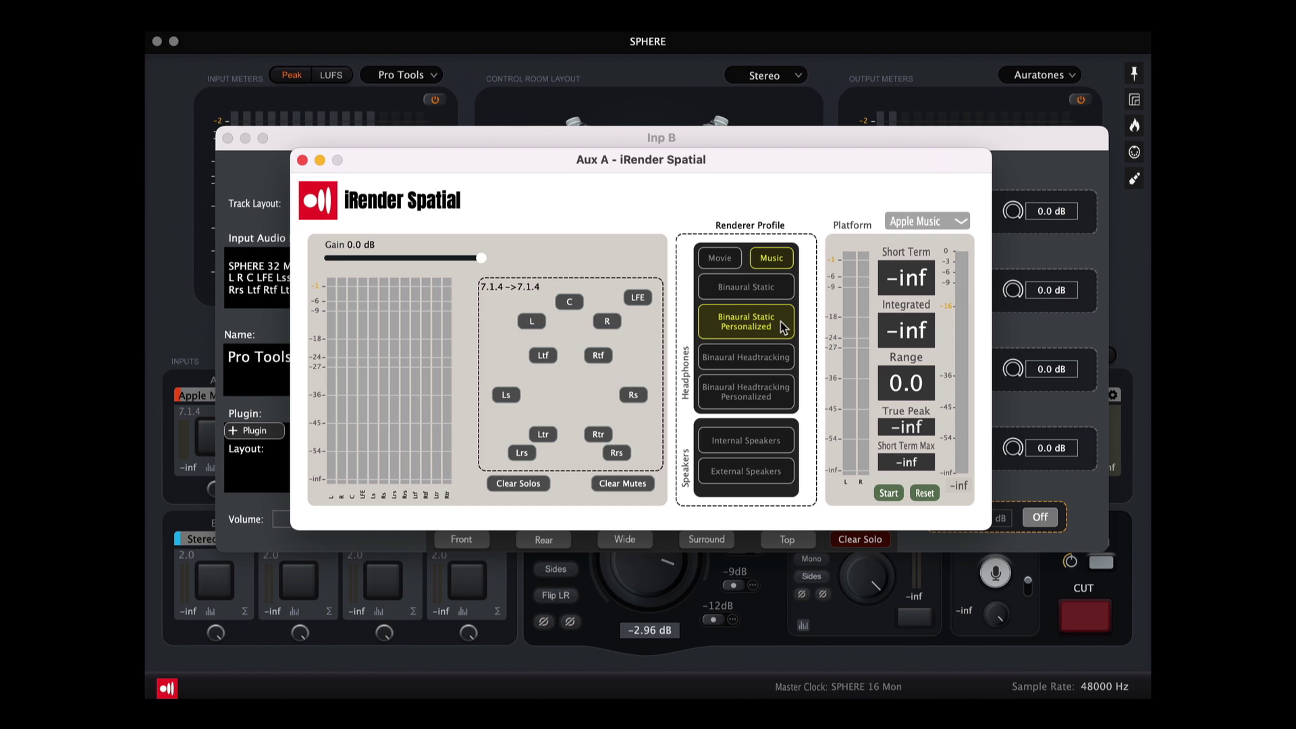
left_click(785, 361)
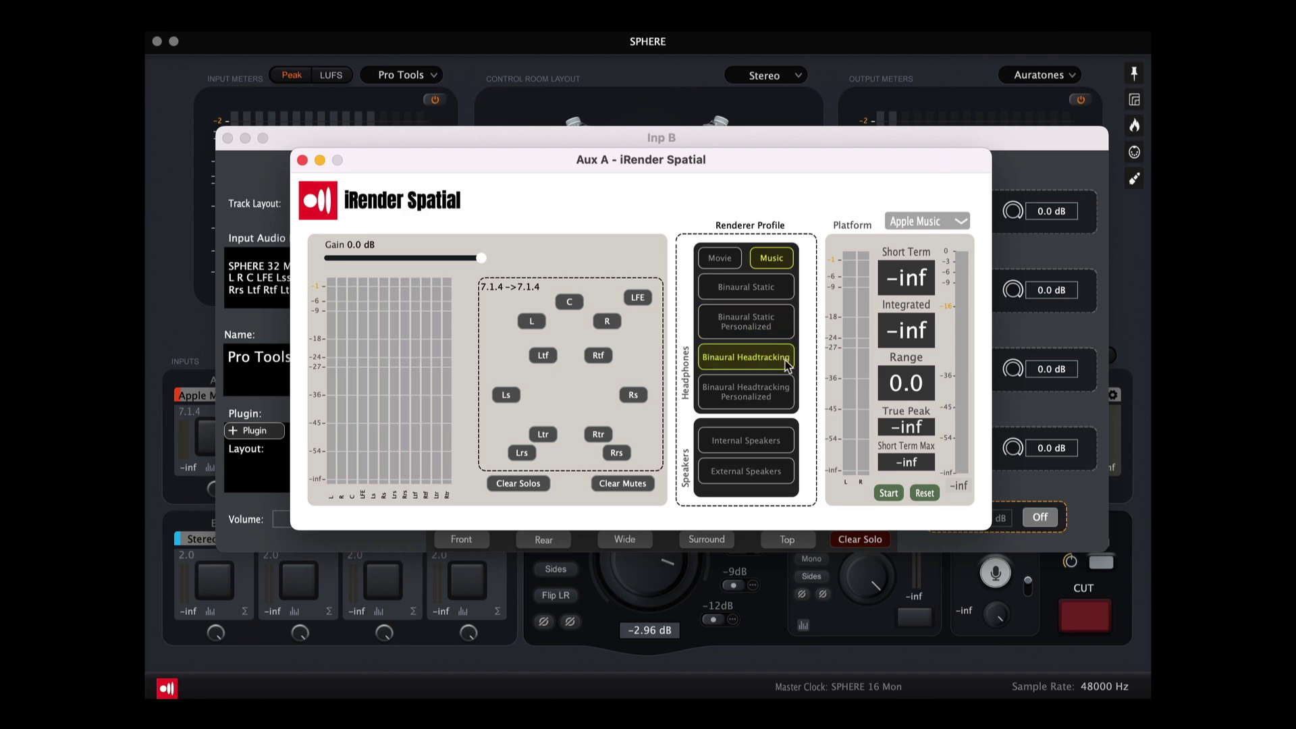
left_click(788, 395)
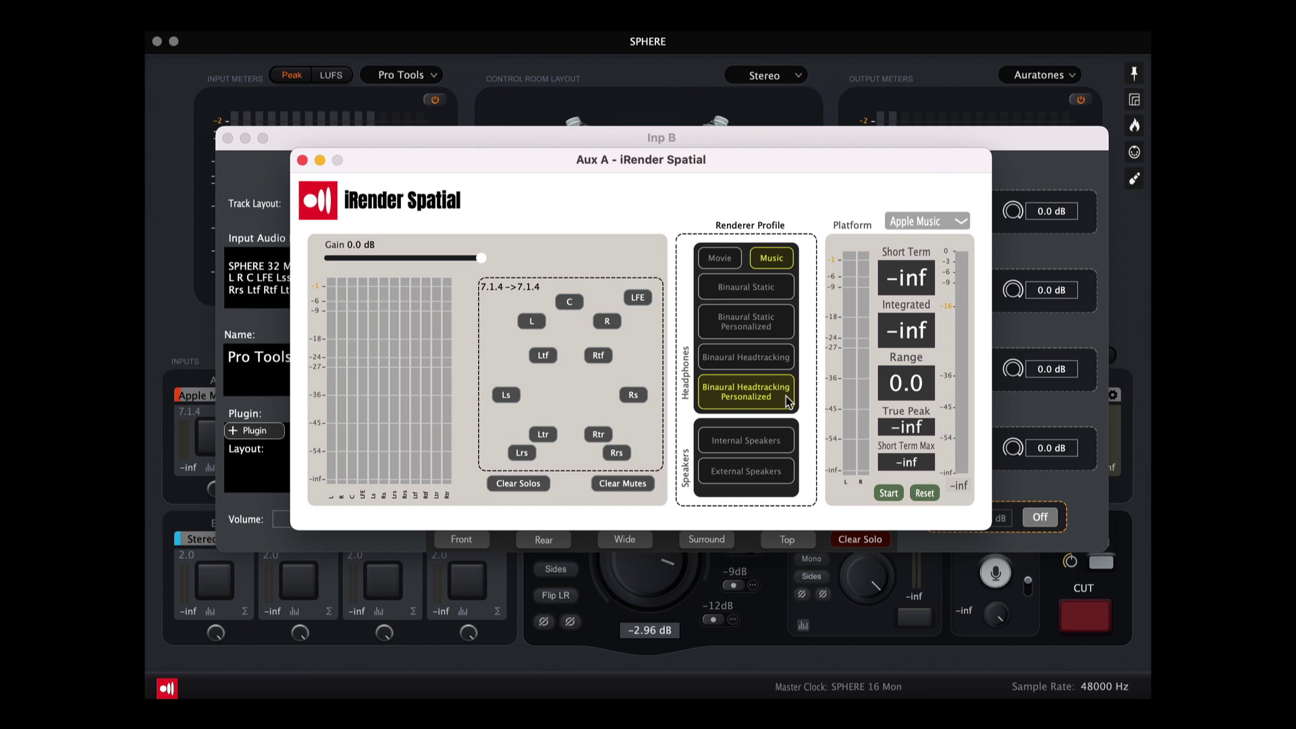
left_click(777, 289)
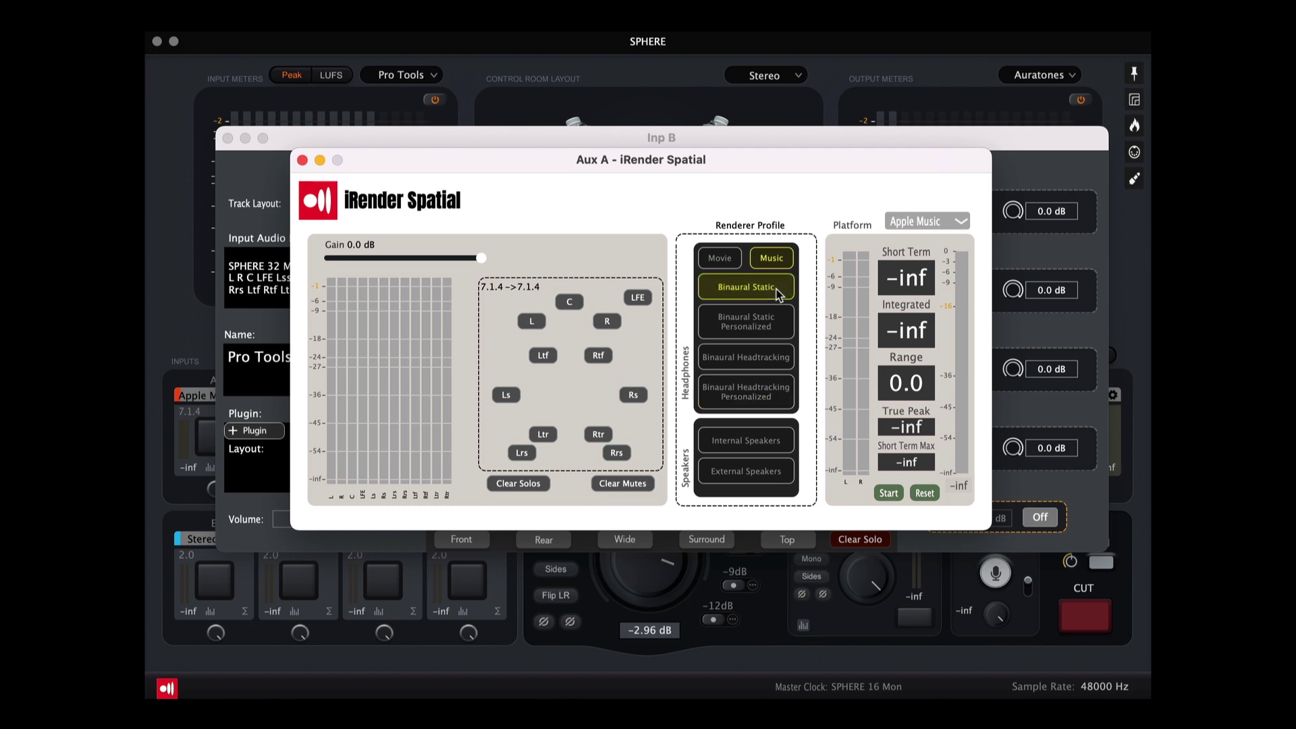
left_click(302, 160)
Step: Close the Input B settings, show the aux outputs, and connect the AirPods Pro from their output settings
key("super+w")
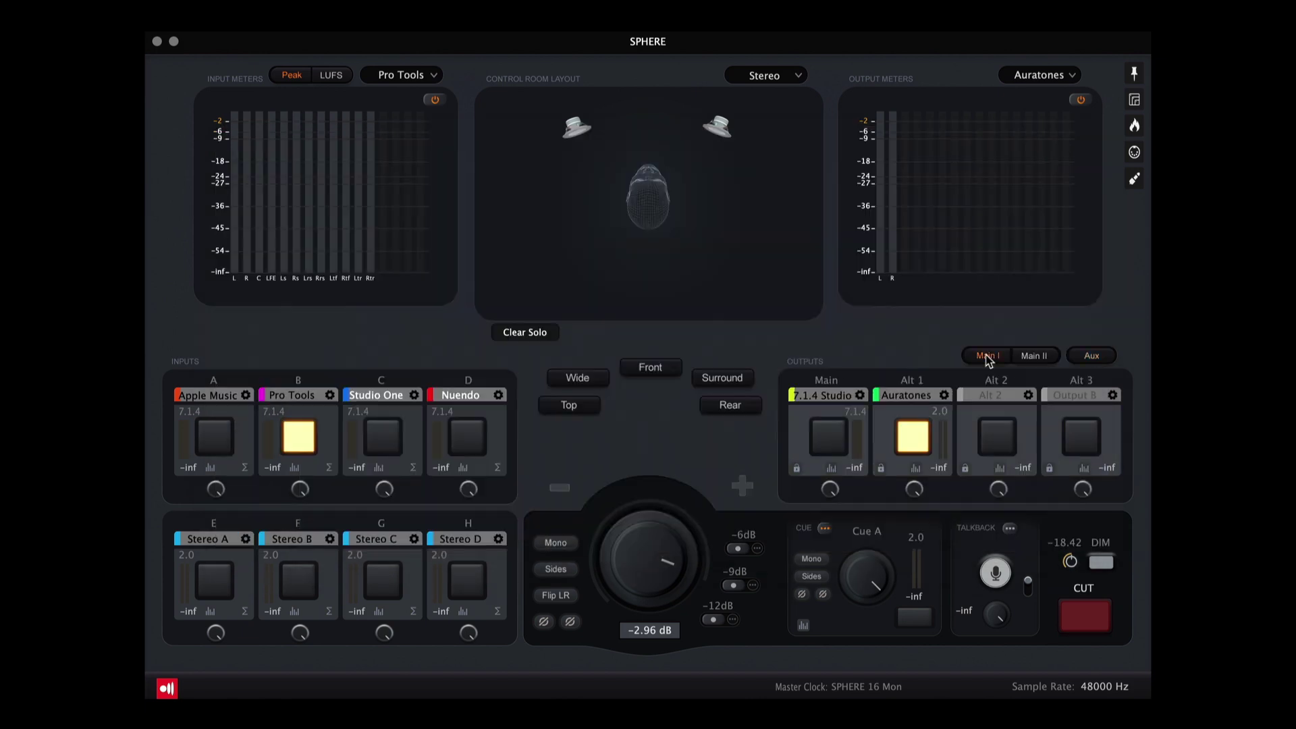
left_click(1033, 356)
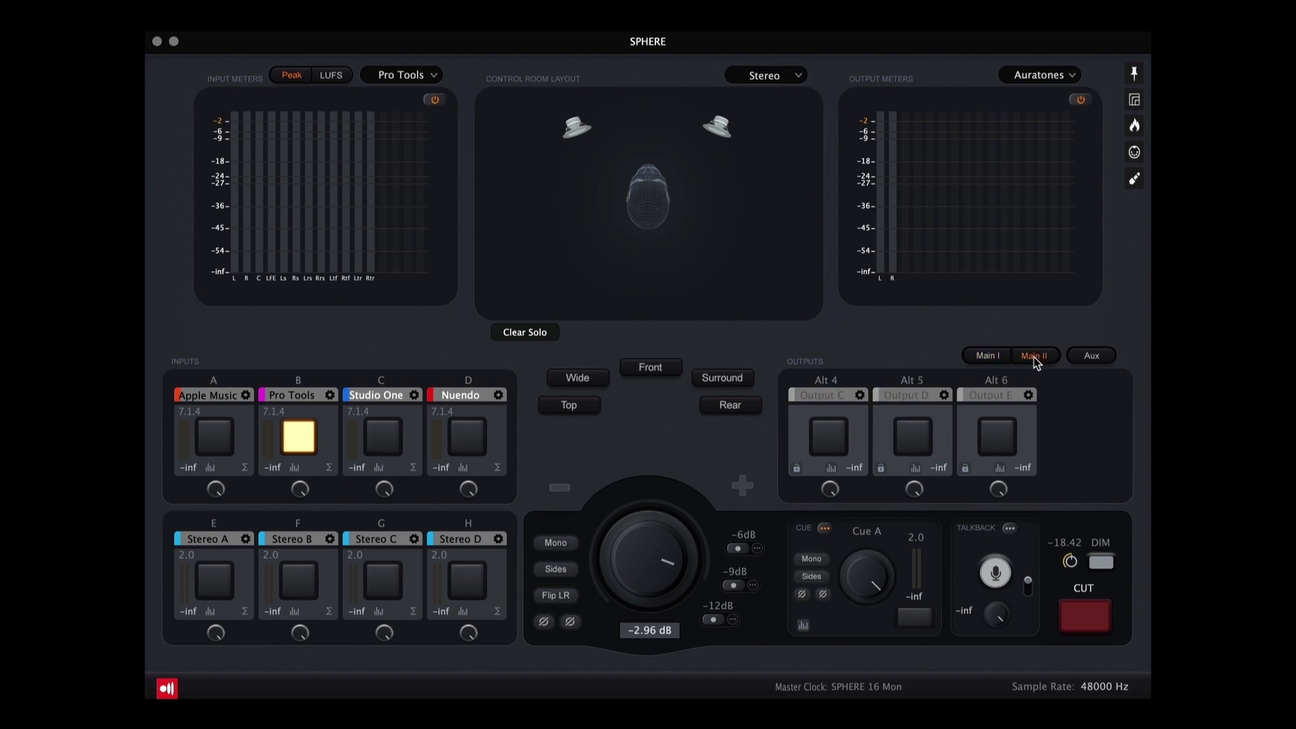
left_click(1089, 357)
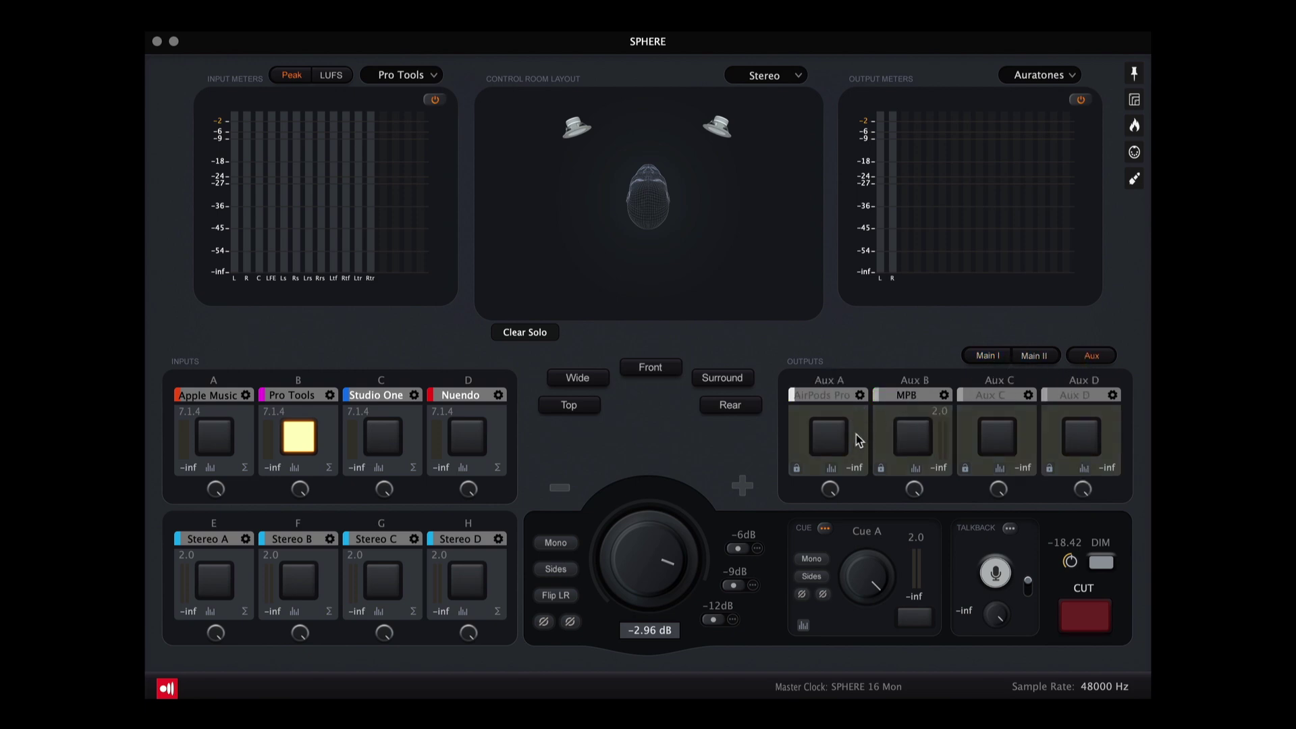
left_click(861, 396)
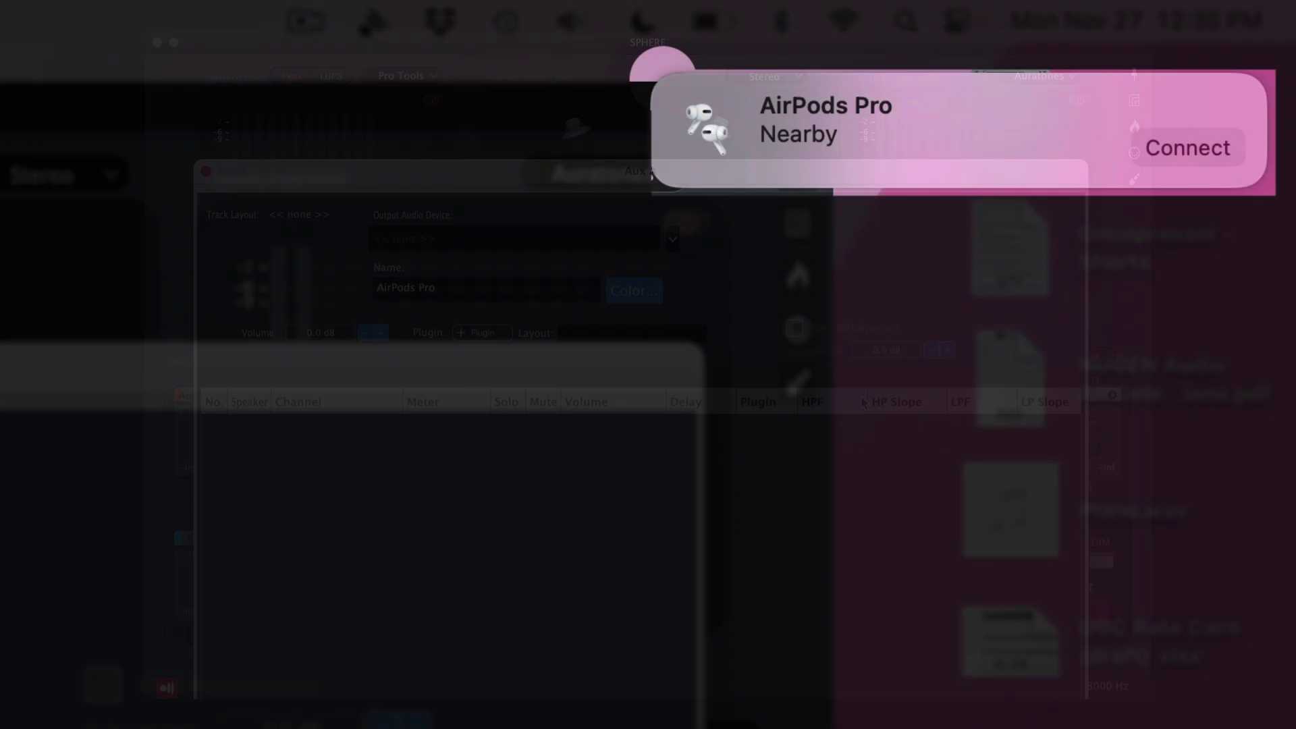
mouse_move(1173, 184)
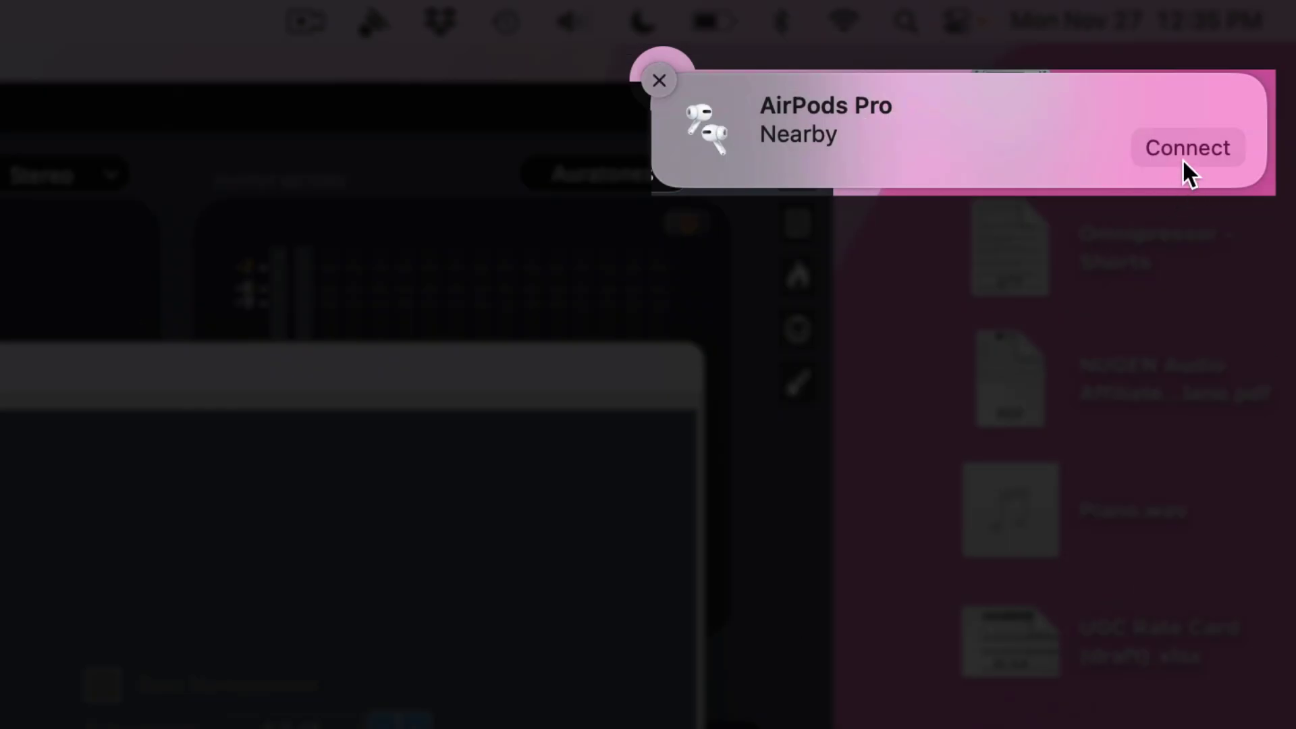
left_click(1182, 162)
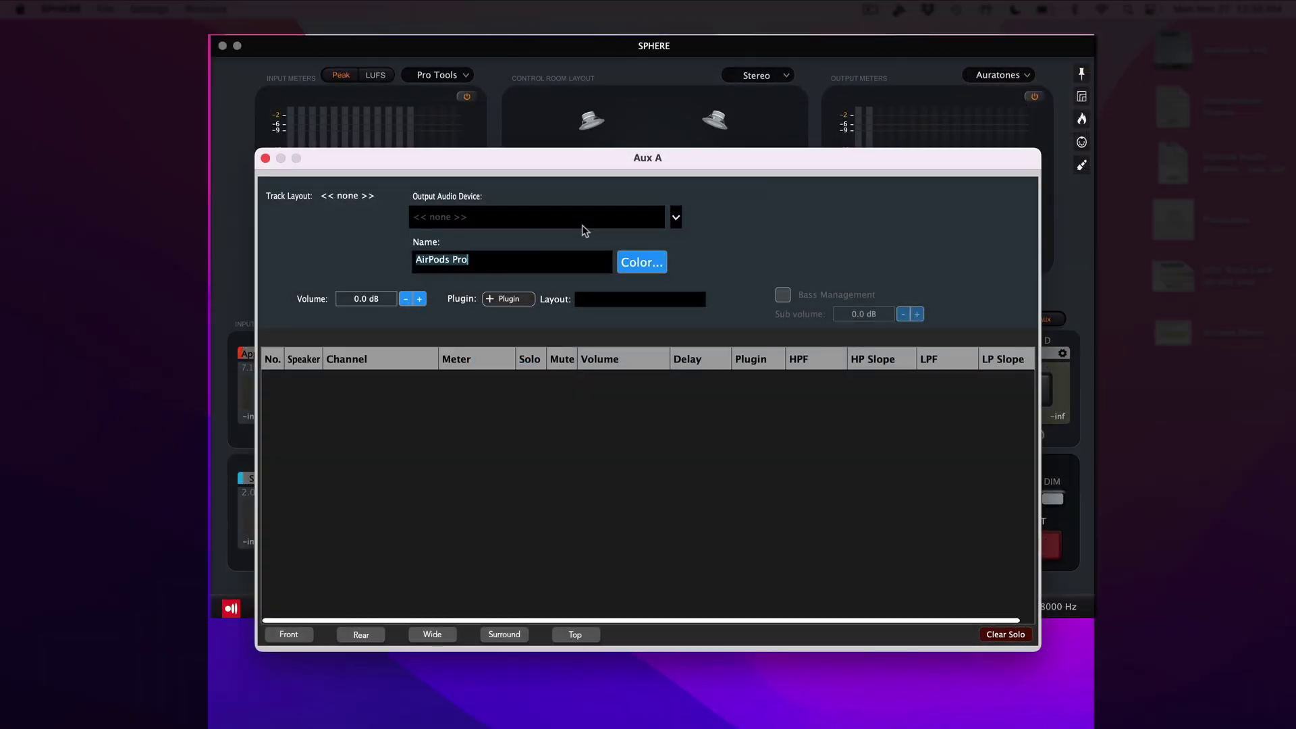
Step: Route Aux A to AirPods Pro Stereo Outputs 1 + 2 and monitor through the AirPods Pro output
left_click(584, 229)
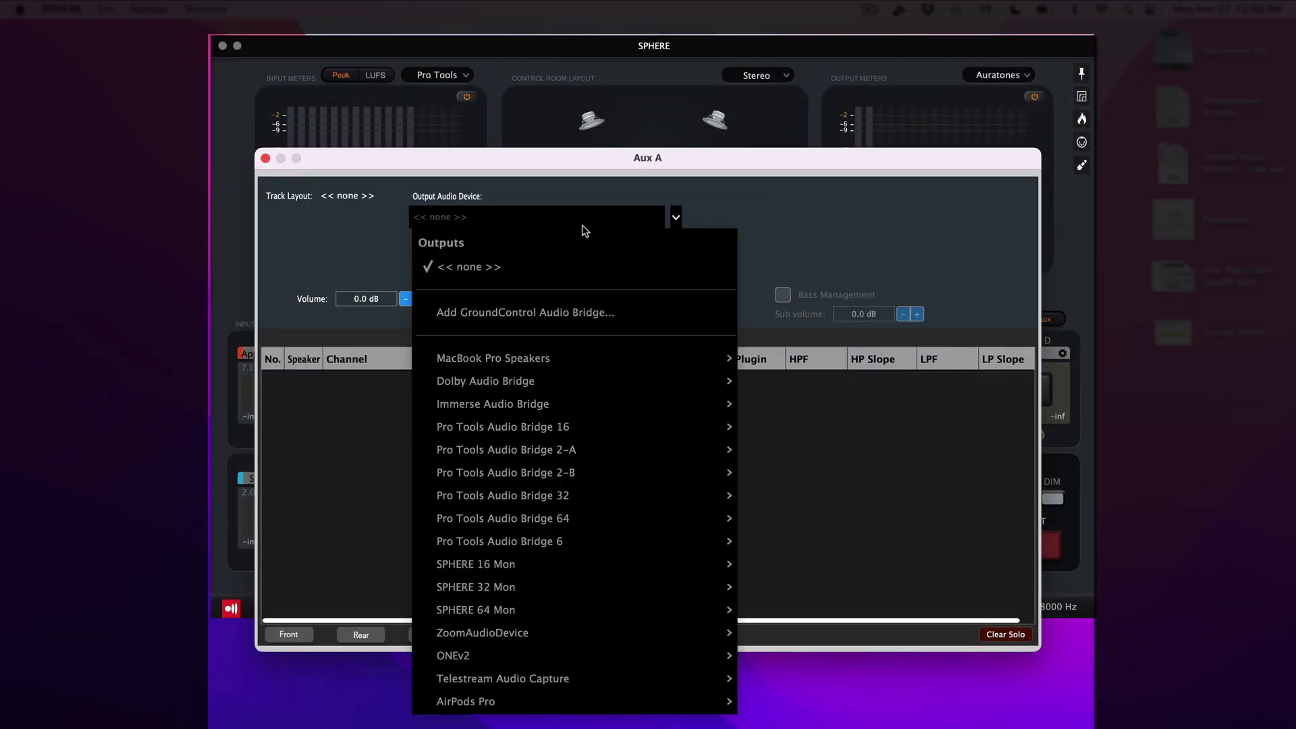
mouse_move(594, 708)
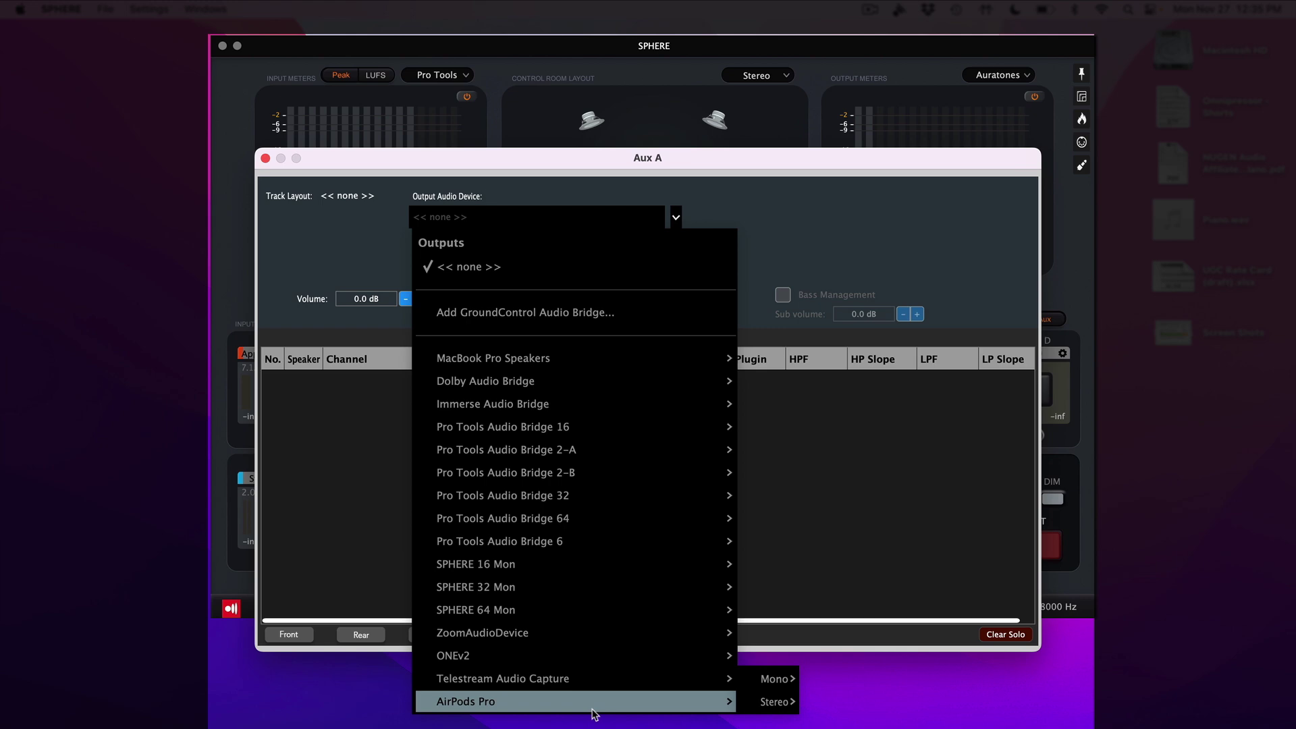
mouse_move(775, 698)
left_click(842, 702)
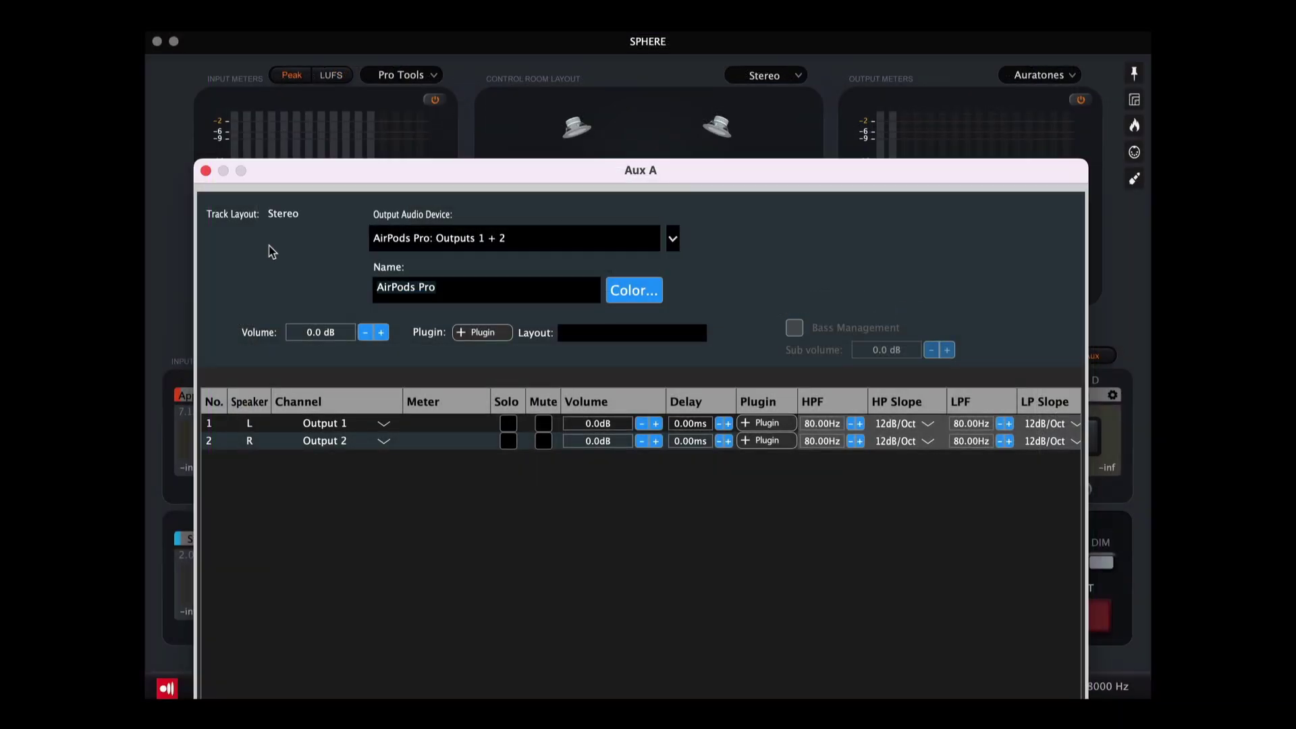
left_click(206, 170)
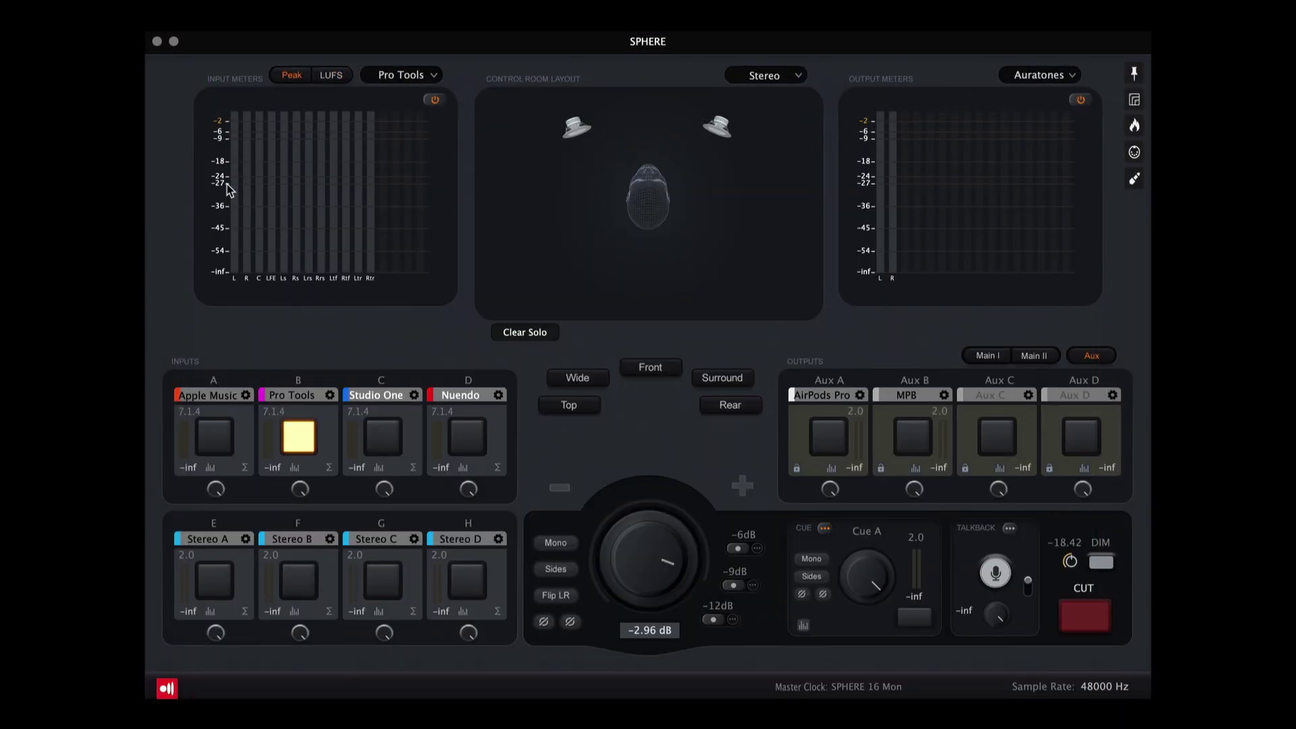
left_click(835, 432)
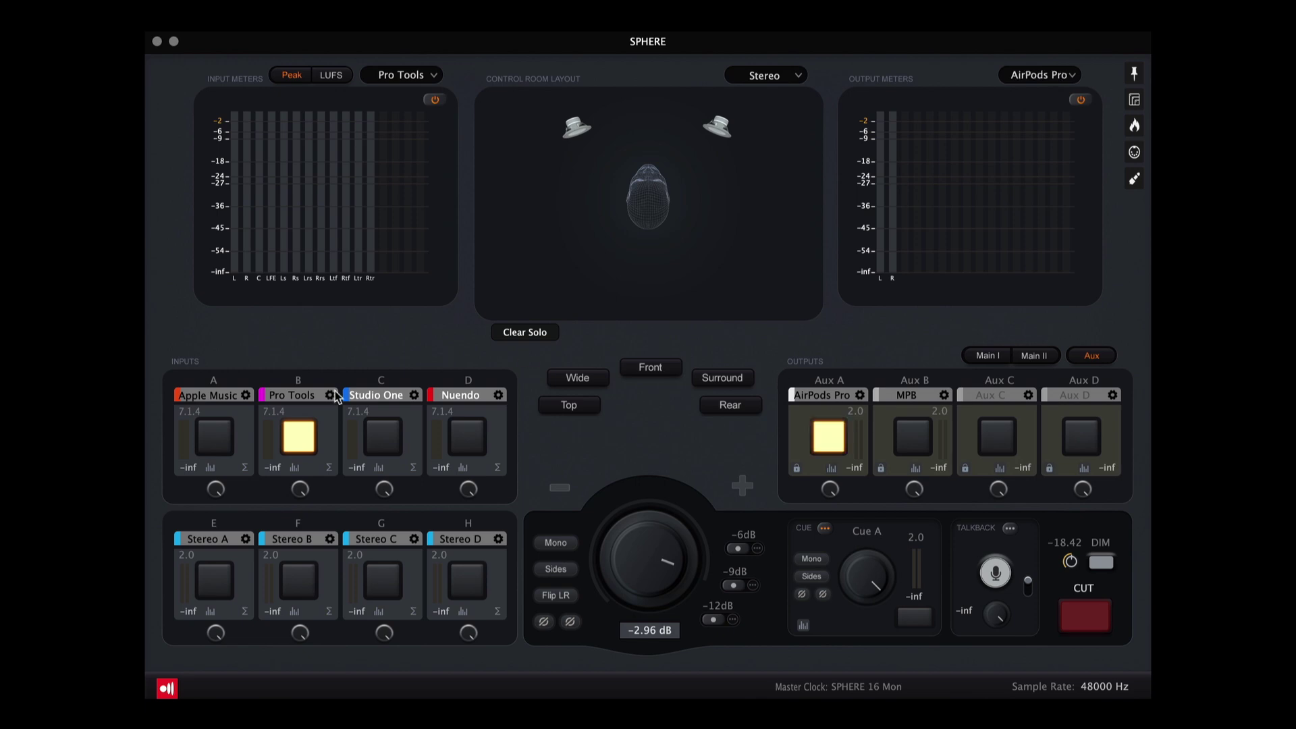
Step: Add iRender Spatial to Input B's Aux B send using the Internal Speakers renderer profile
left_click(330, 396)
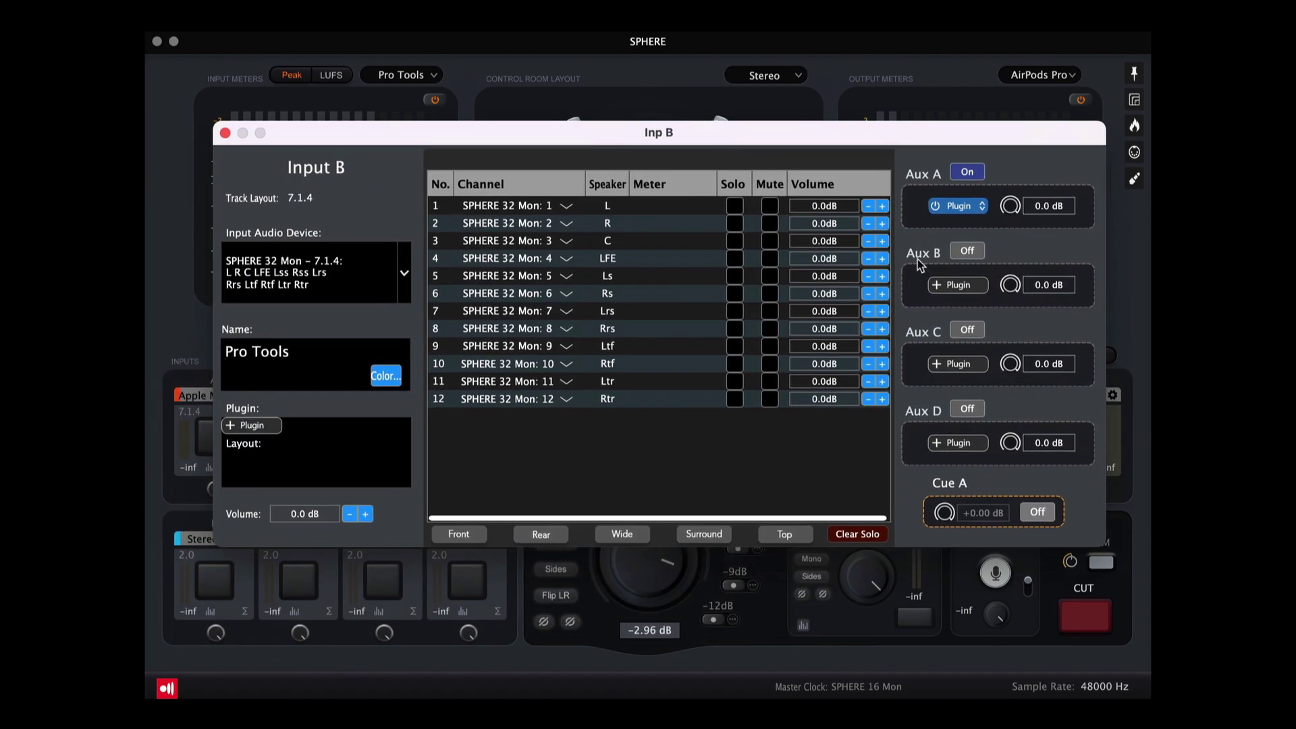
left_click(970, 286)
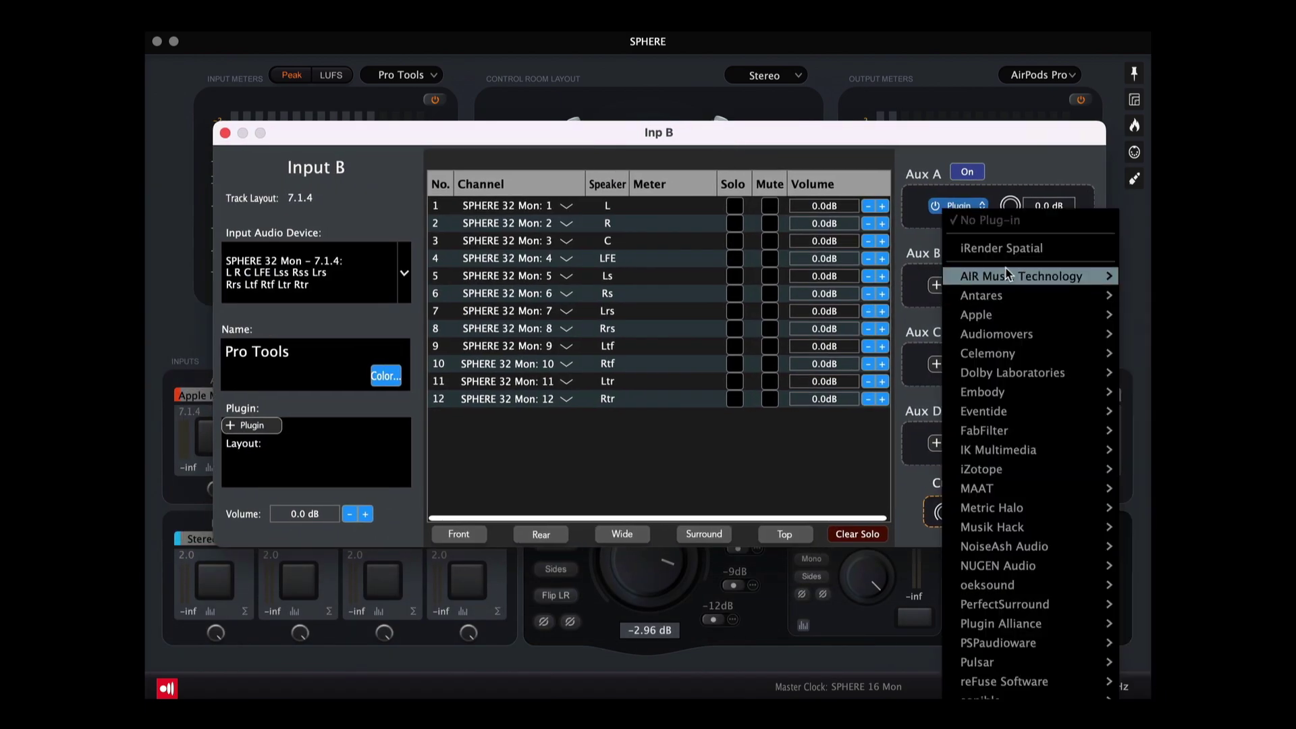
left_click(1037, 254)
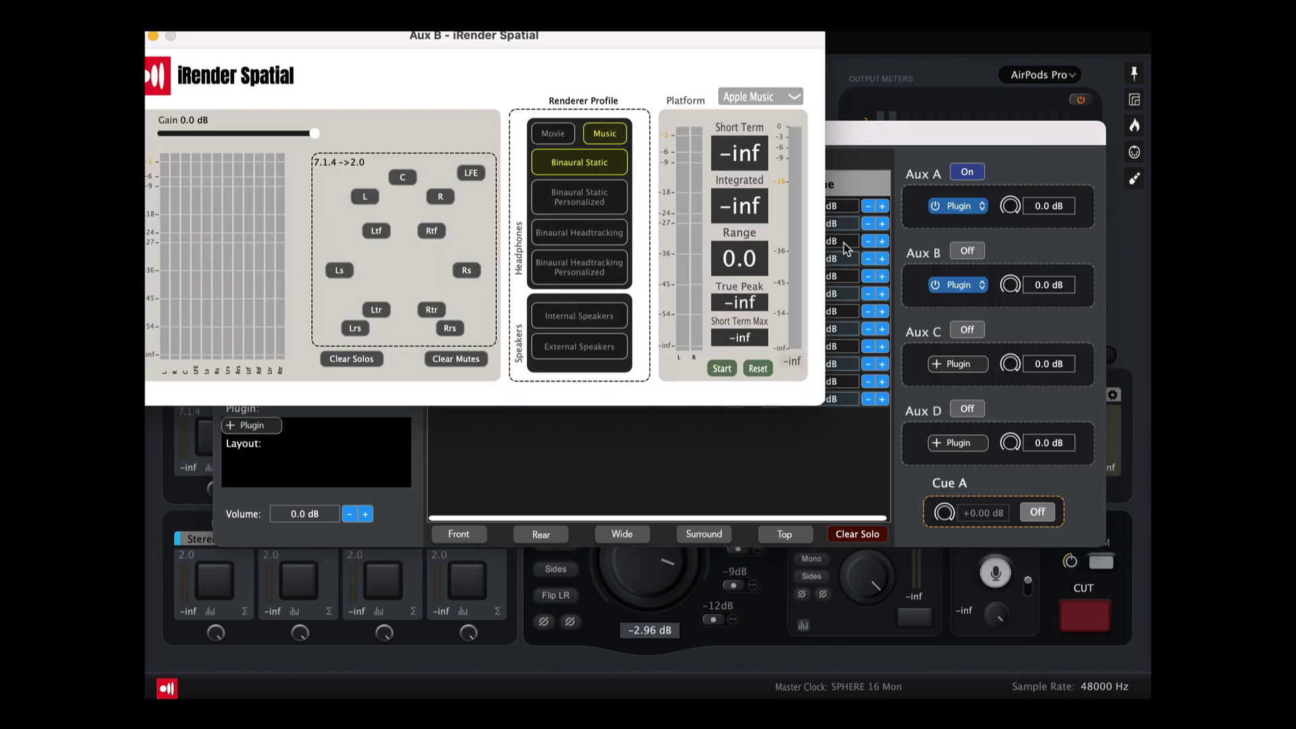
left_click_drag(638, 38, 764, 155)
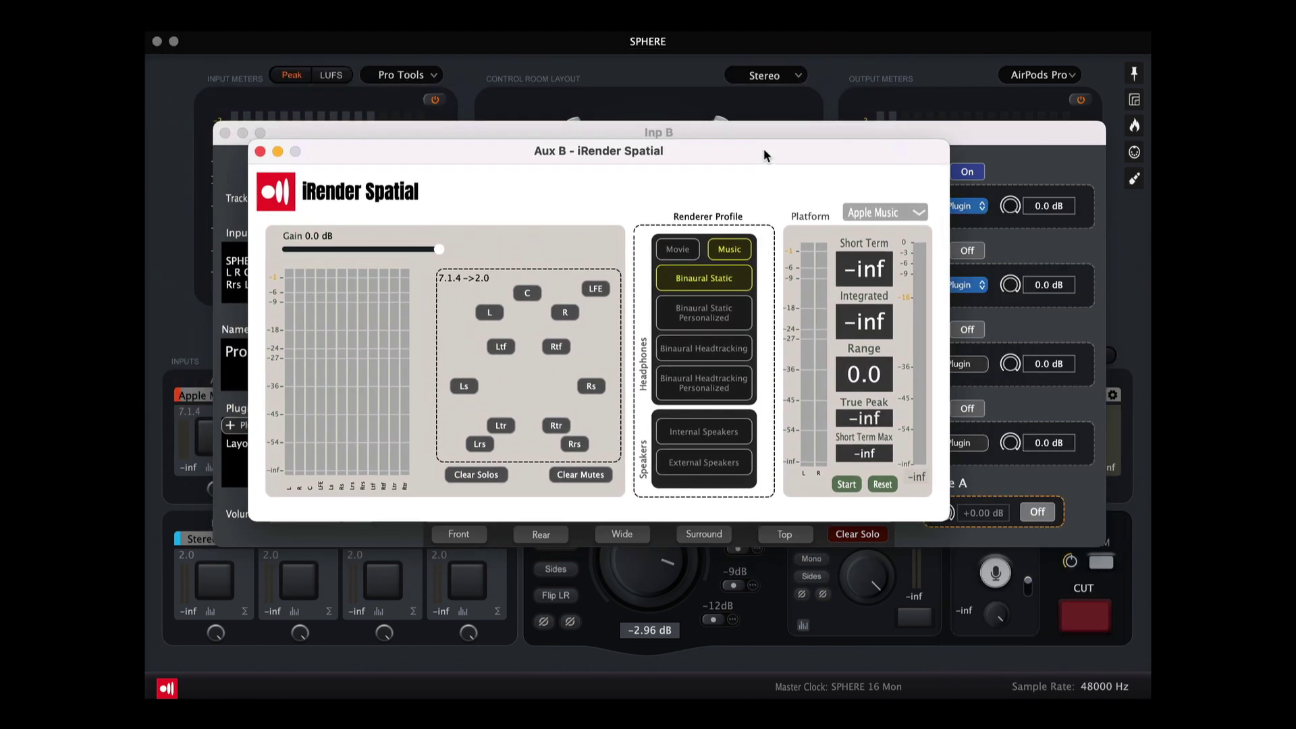
left_click(741, 438)
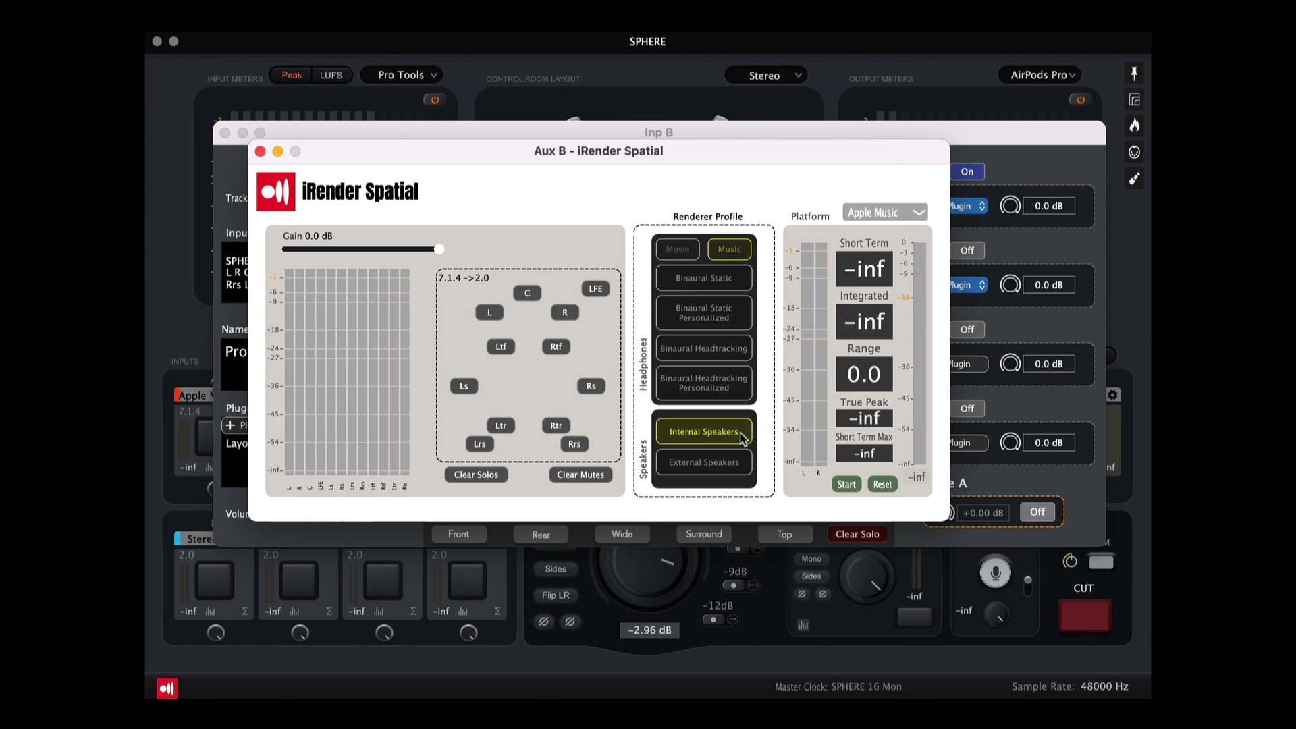
left_click(736, 467)
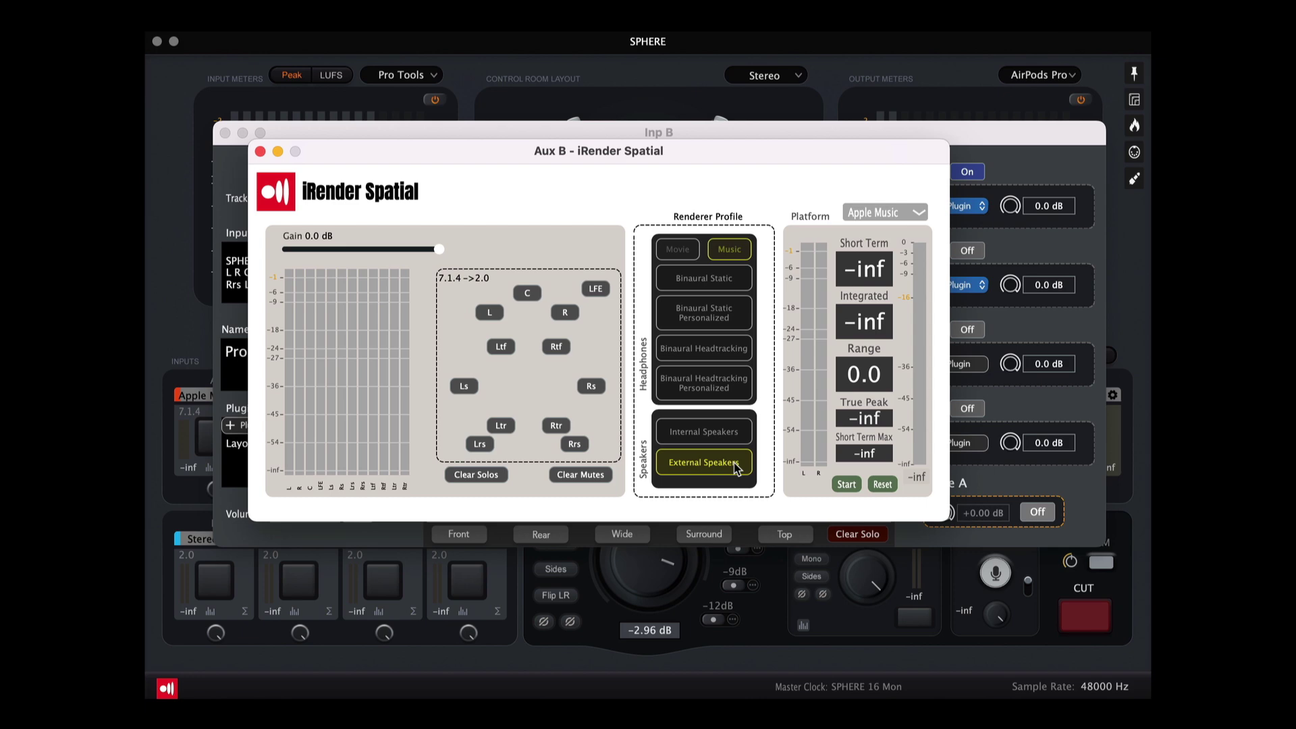
left_click(735, 440)
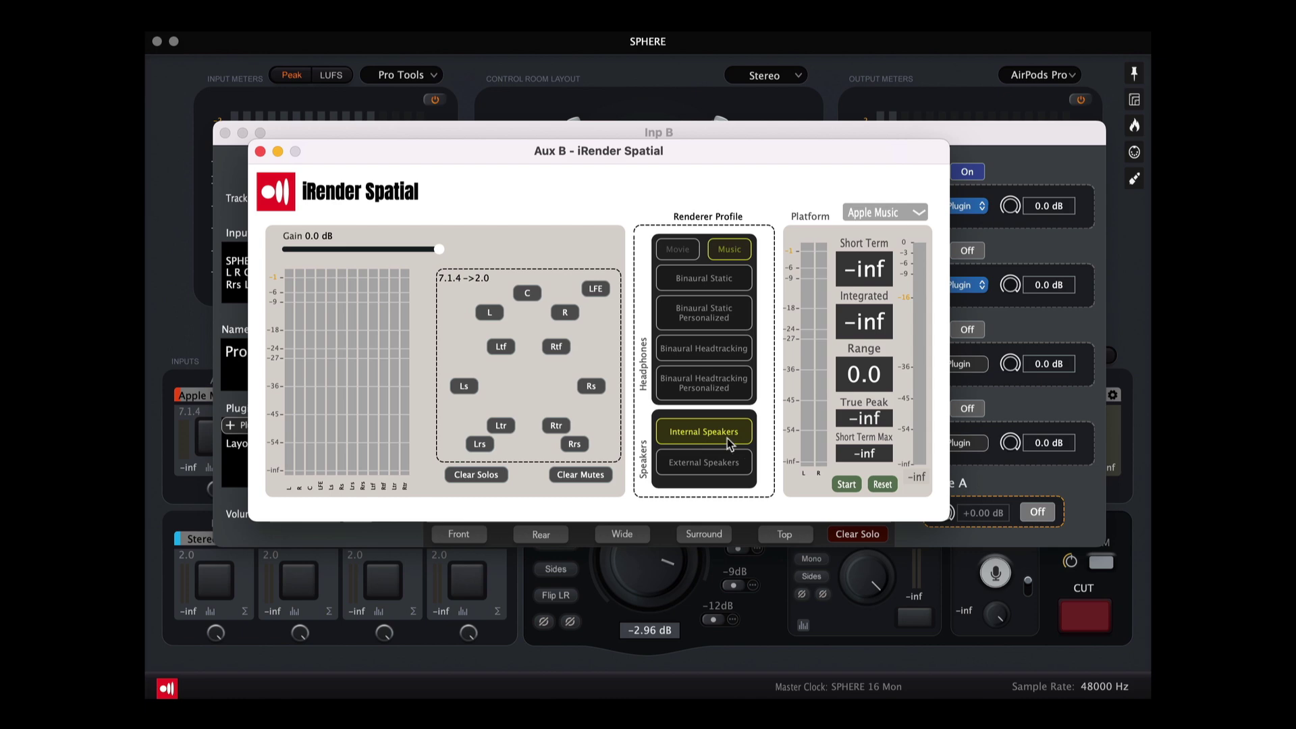
left_click(260, 153)
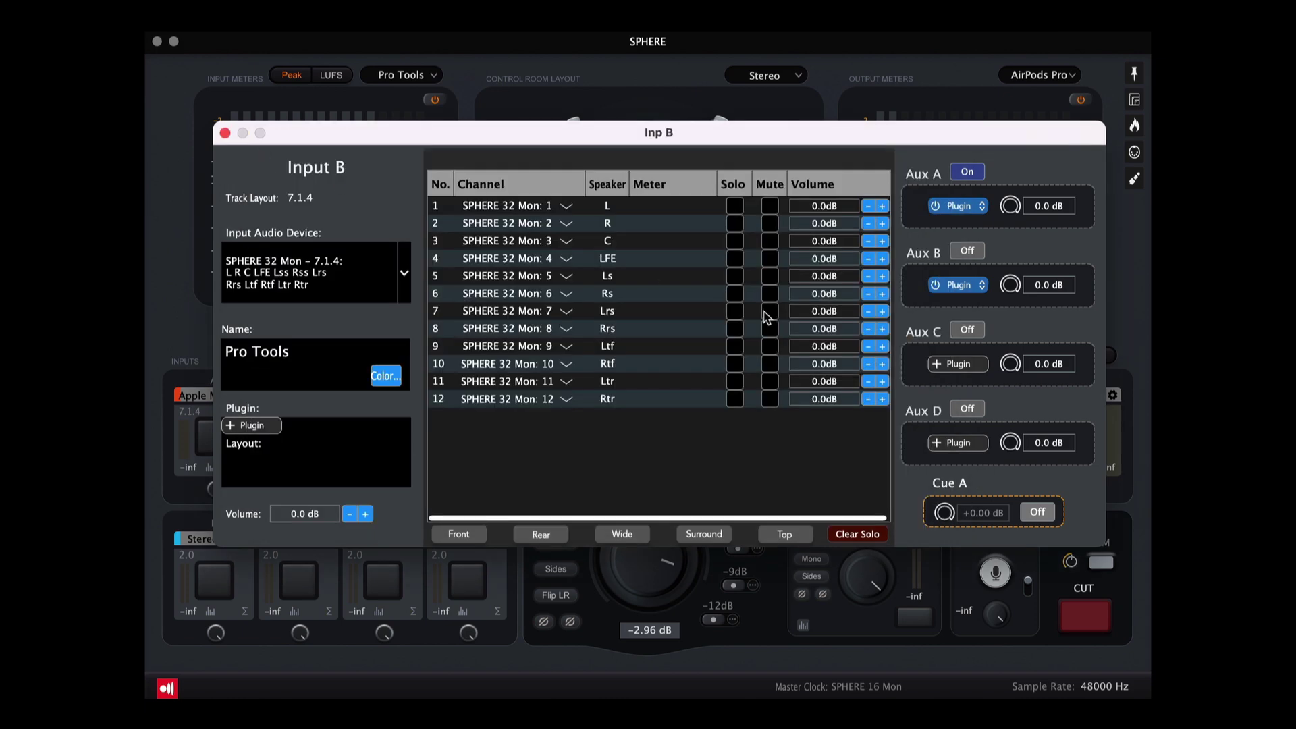
Step: Turn on the Pro Tools input's Aux B send and monitor through the MBP output
left_click(979, 256)
left_click(225, 133)
left_click(915, 437)
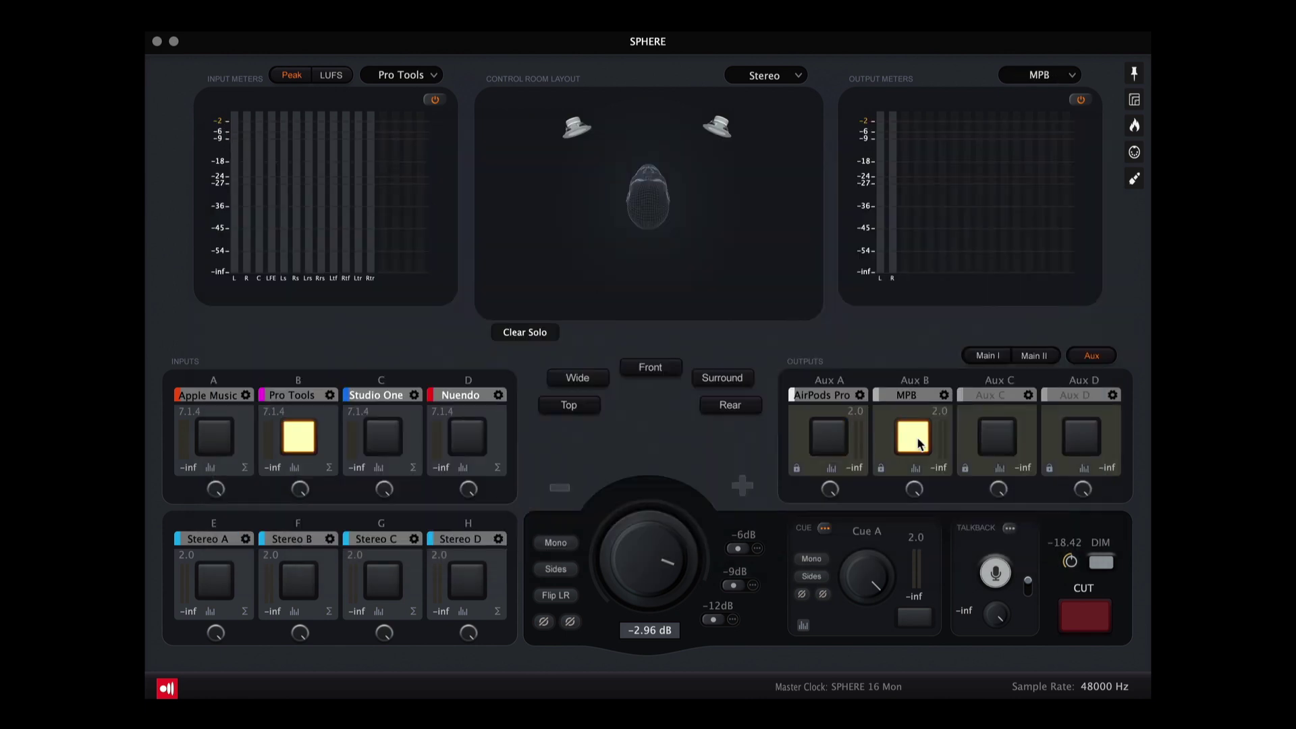
Step: Confirm Aux B plays through MacBook Pro Speakers Stereo Outputs 1 + 2
left_click(943, 396)
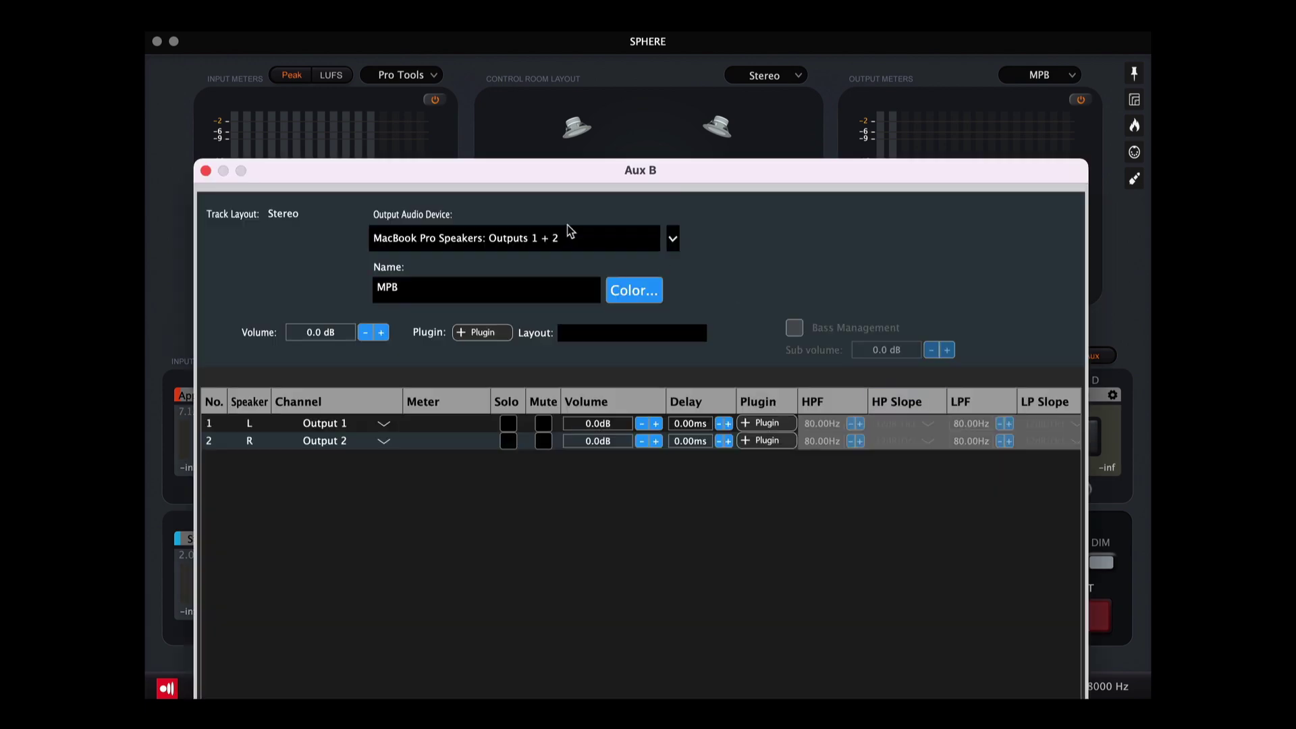
left_click(554, 240)
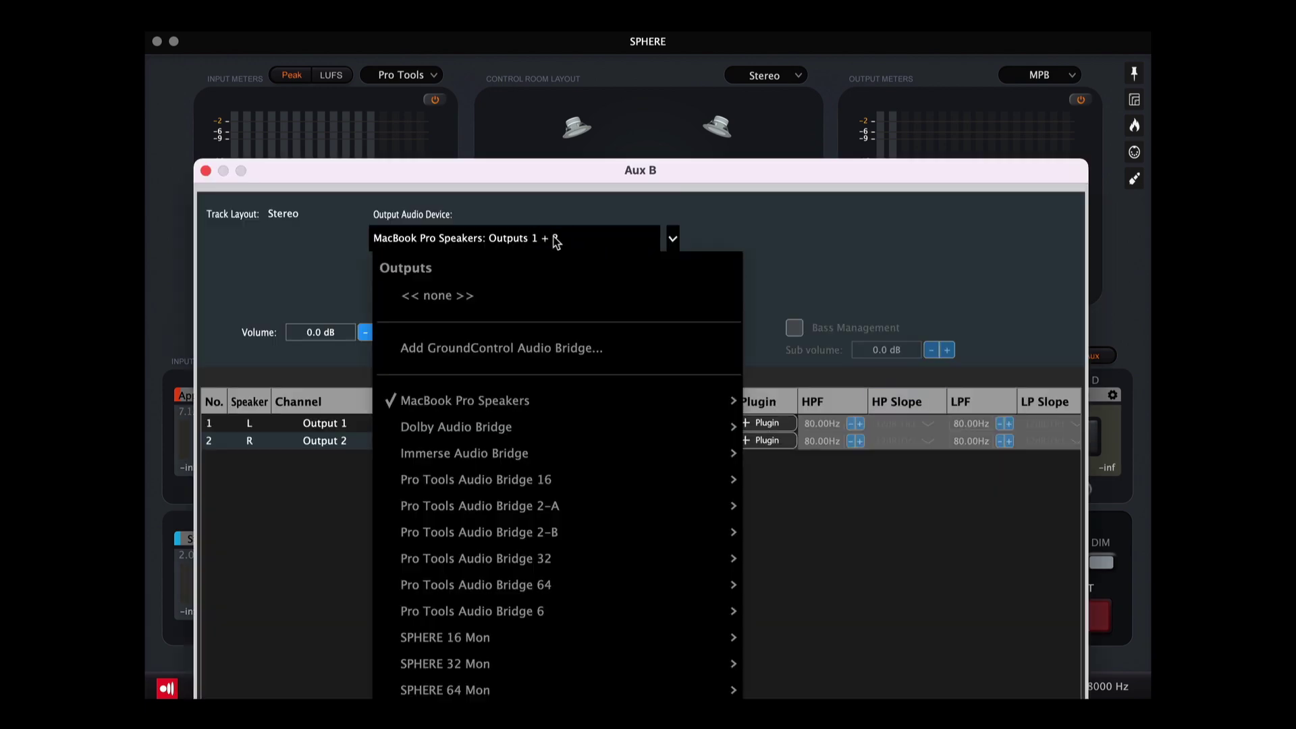
mouse_move(569, 397)
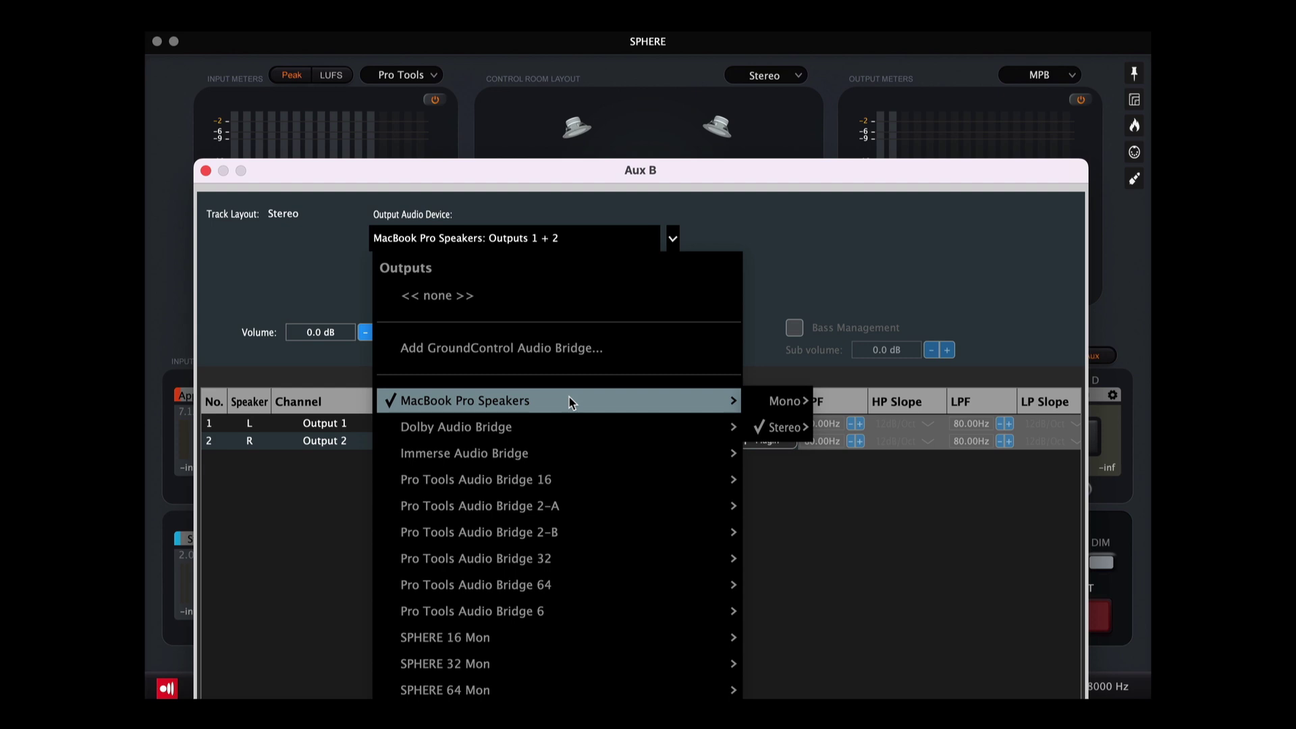
mouse_move(810, 428)
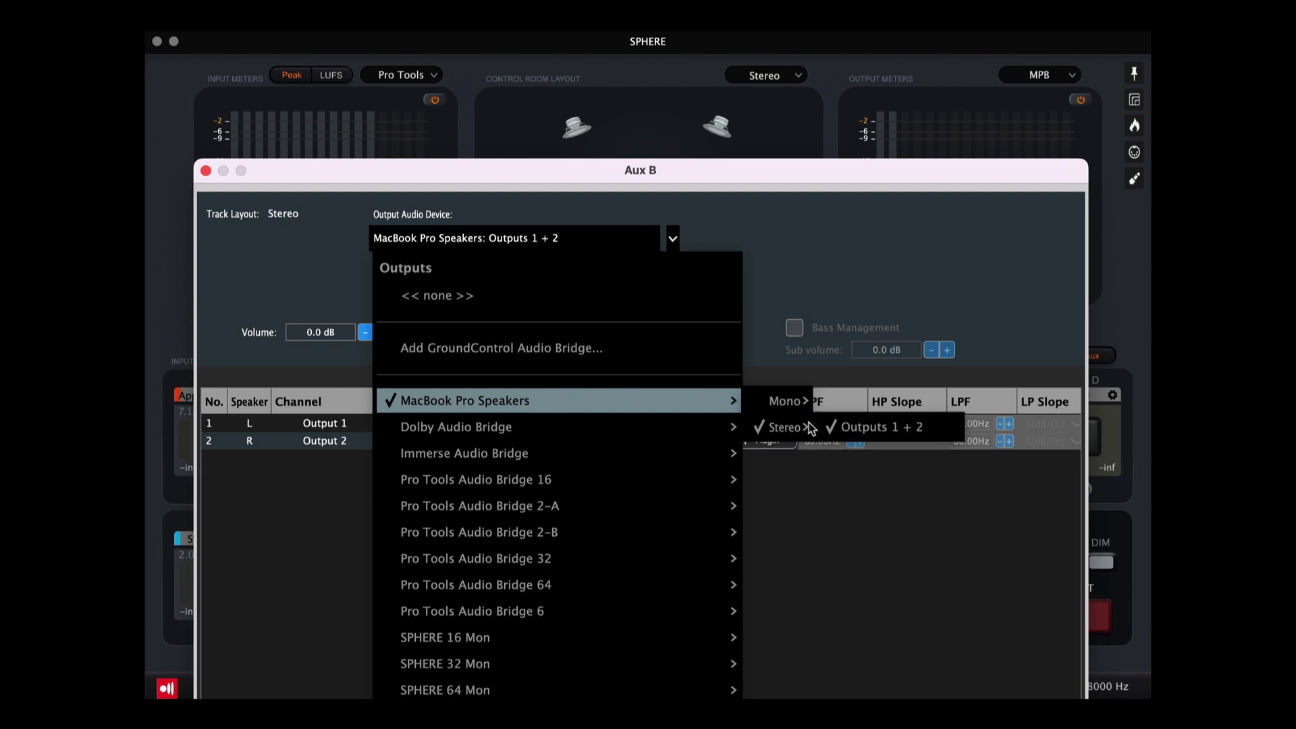
left_click(878, 427)
key("Return")
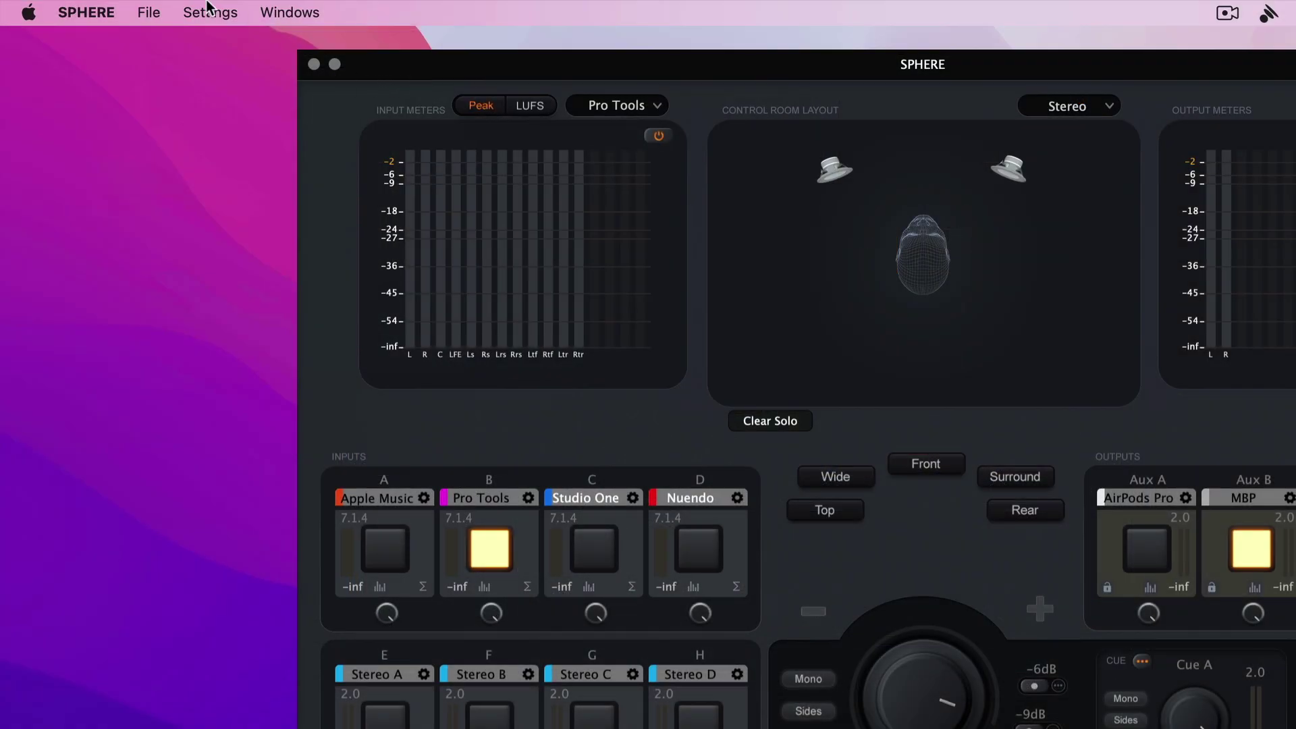
Step: Open the Settings menu past Latency to the Master Clock & Sample Rate submenu
left_click(207, 9)
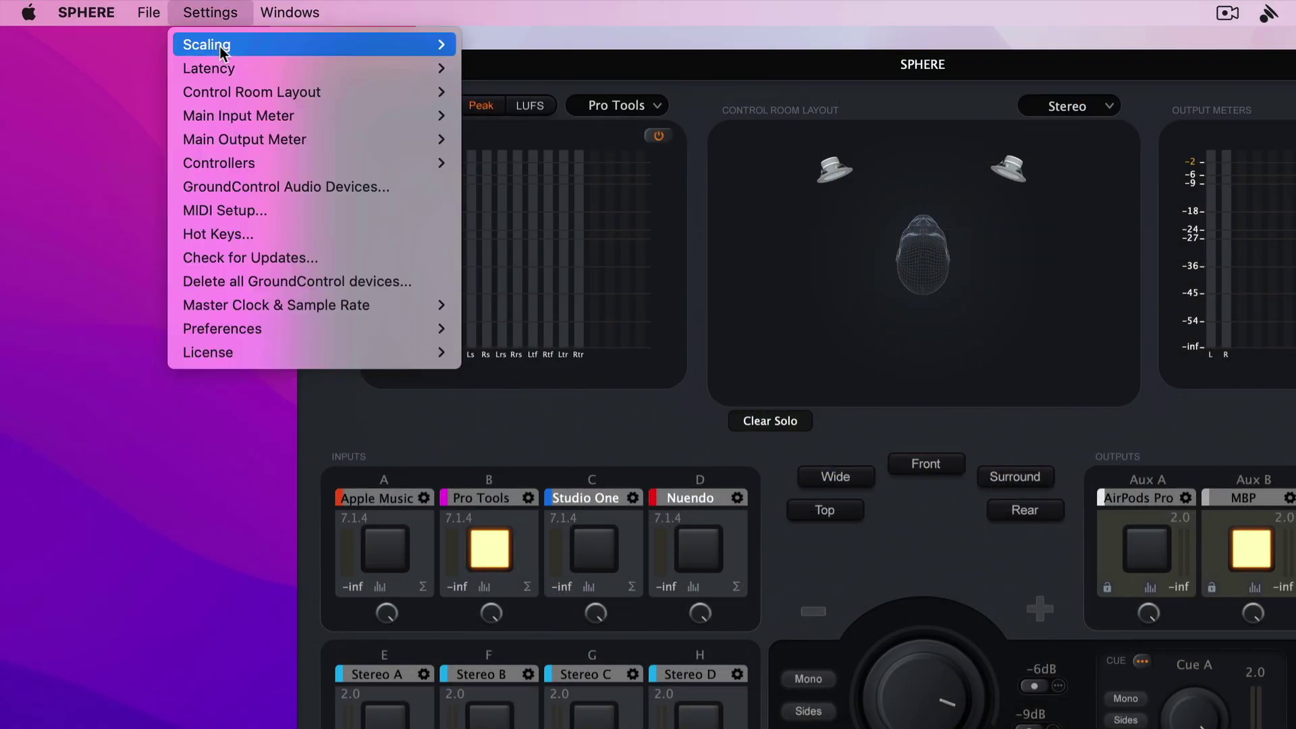
mouse_move(226, 65)
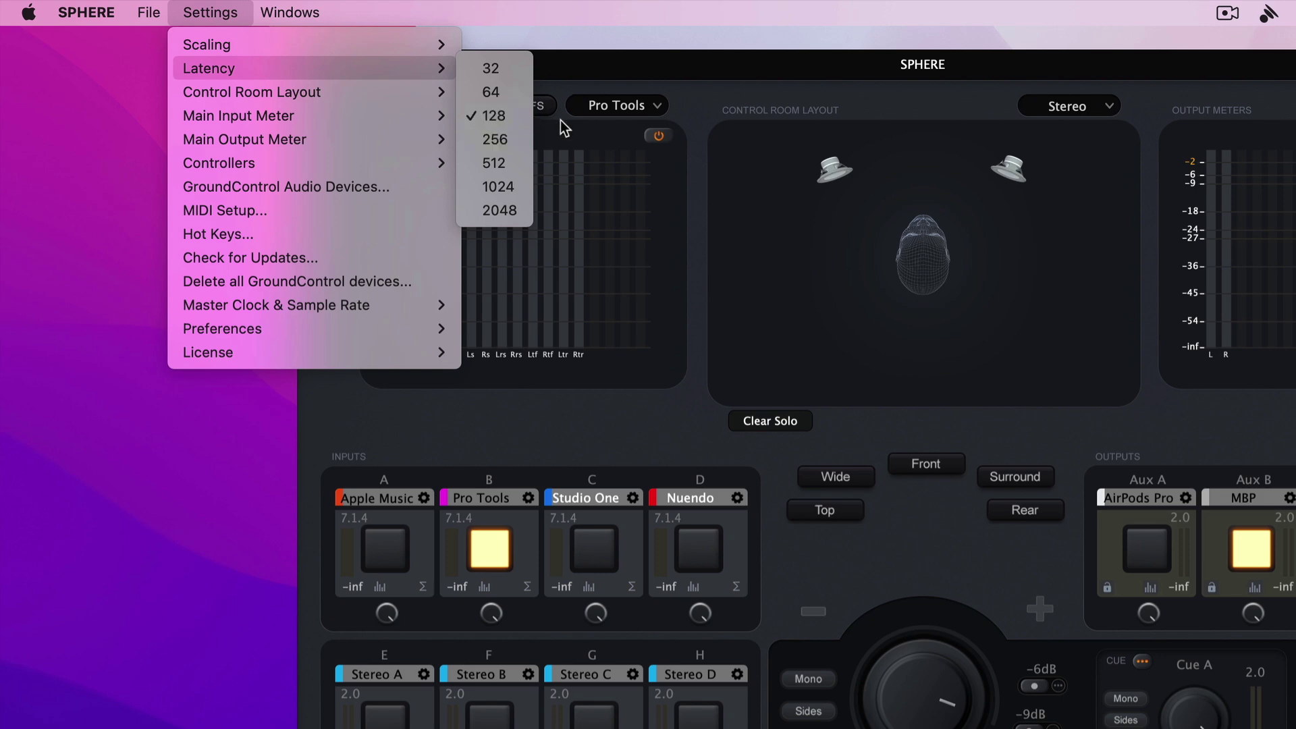
mouse_move(427, 309)
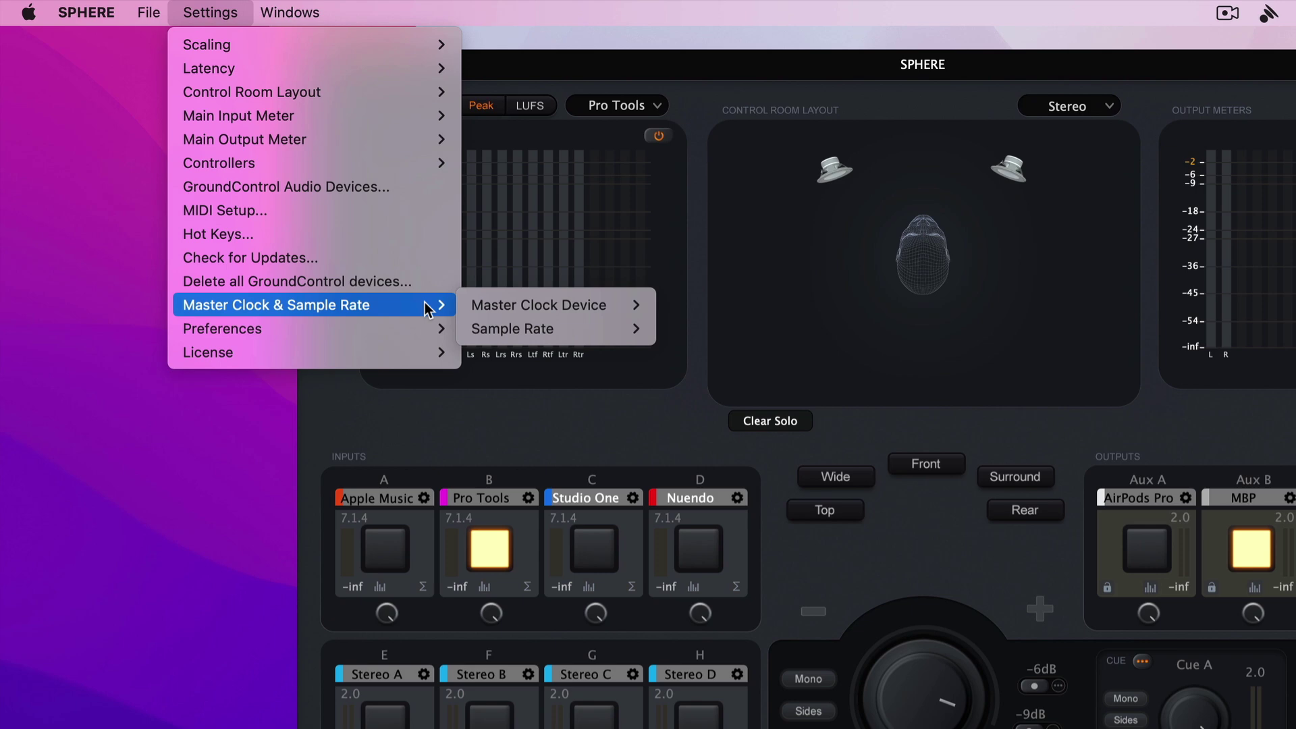